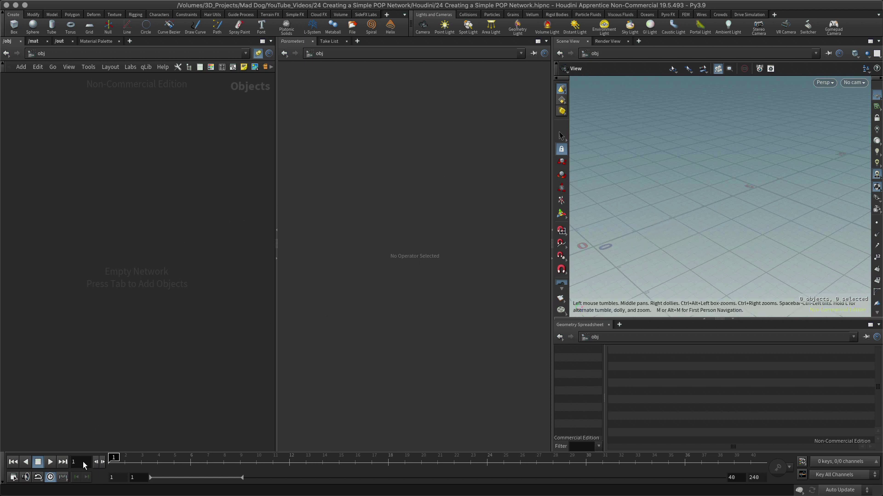
mouse_move(117, 457)
mouse_down()
mouse_move(207, 460)
mouse_move(112, 465)
mouse_up()
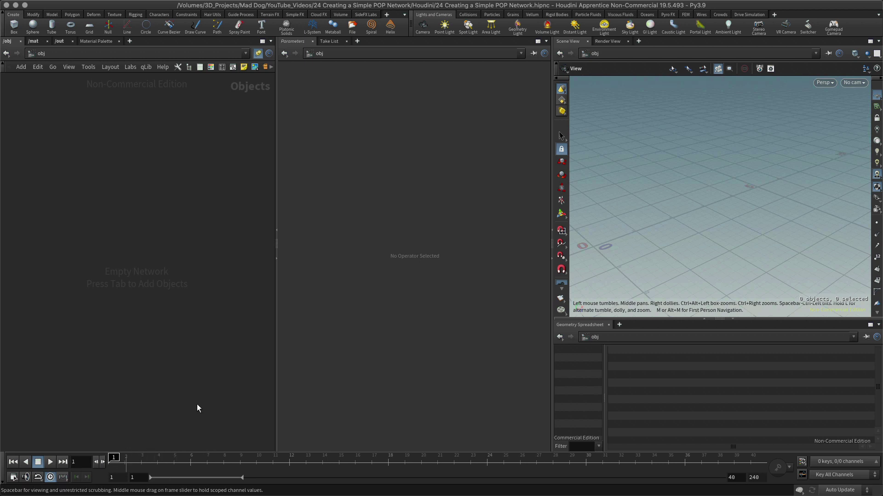
middle_drag(741, 219, 743, 214)
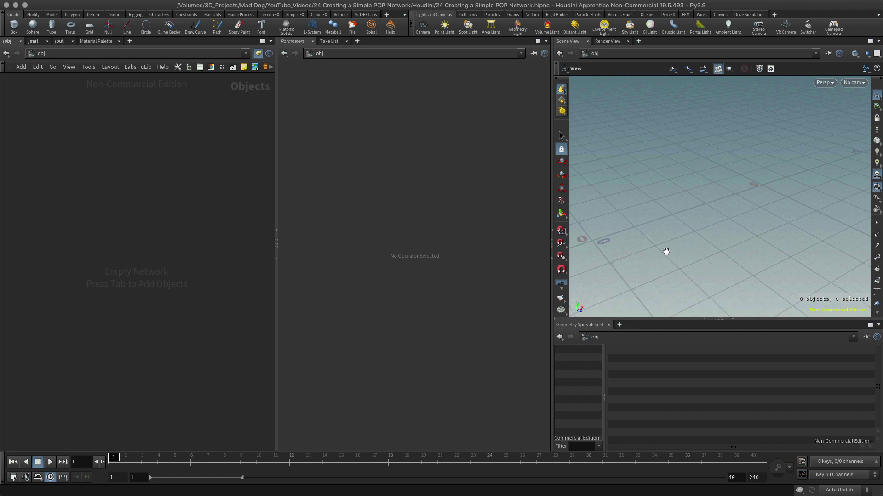
drag(664, 240, 629, 248)
drag(713, 241, 720, 234)
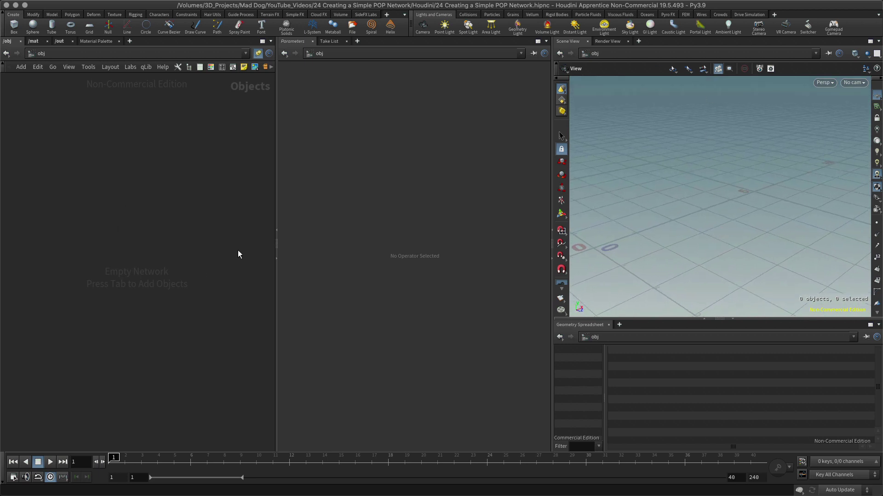
- Create a Geometry object in the empty scene and enter its network
key(Tab)
text(geo)
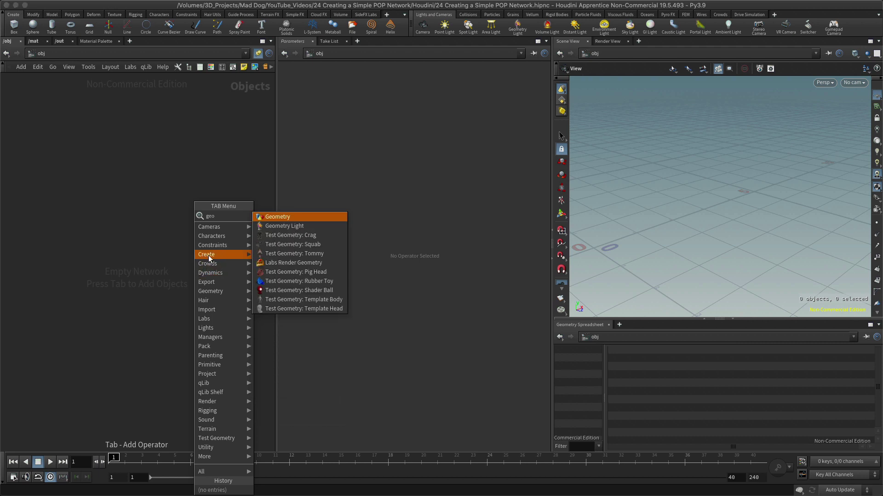
key(Return)
click(153, 256)
double_click(173, 260)
- Add a POP Network node inside the Geometry object
key(Tab)
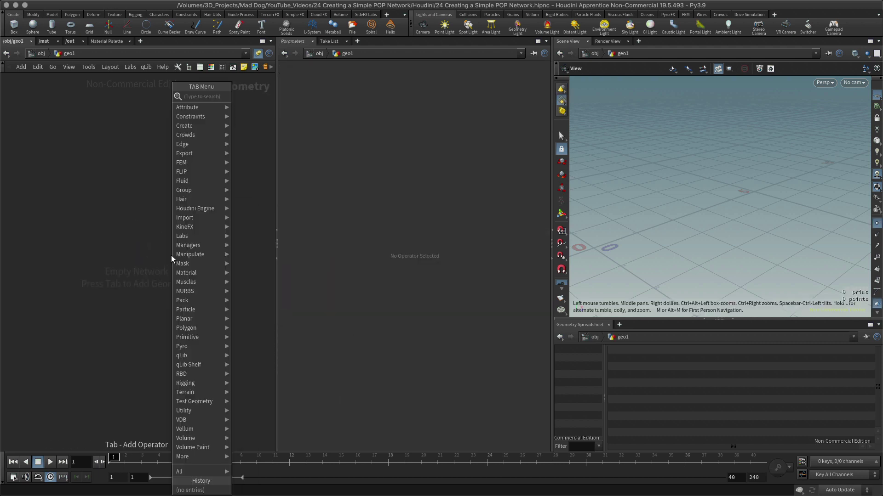
text(pop)
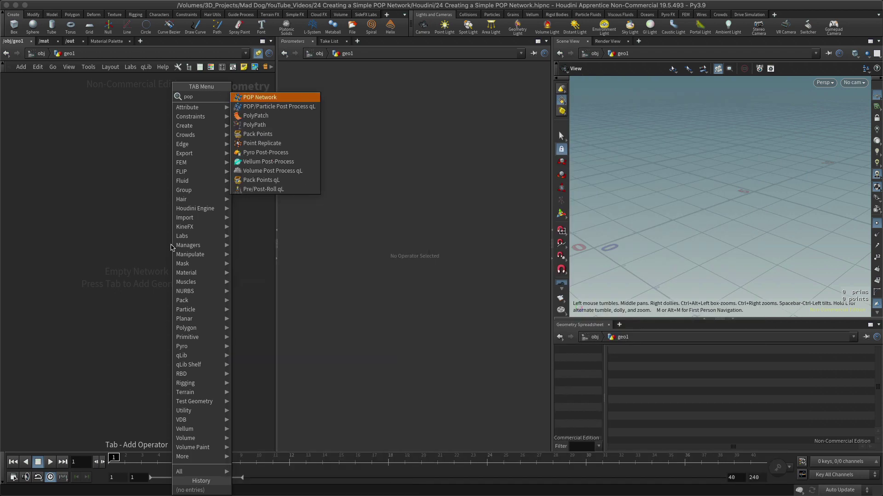
click(264, 98)
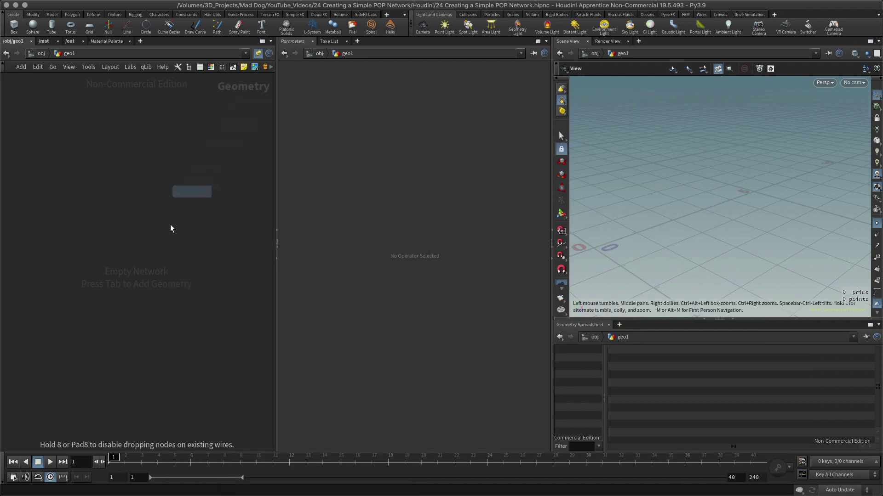
click(137, 253)
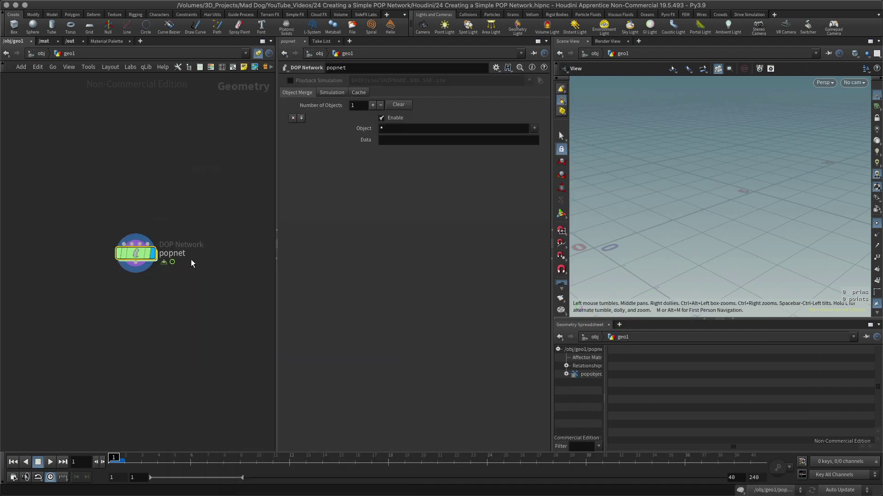
- Inspect the default source node inside the POP network, then return to the parent level and check the network node's first input
double_click(136, 256)
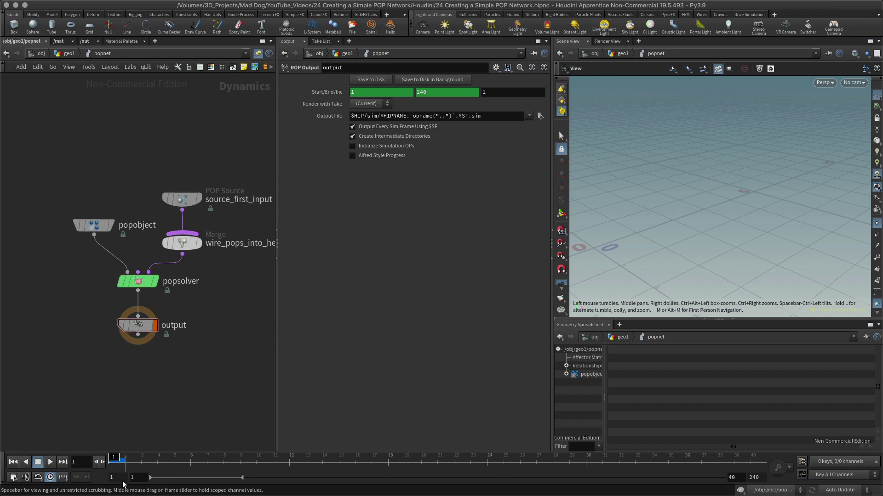
mouse_move(115, 458)
mouse_down()
mouse_move(512, 433)
mouse_move(110, 457)
mouse_up()
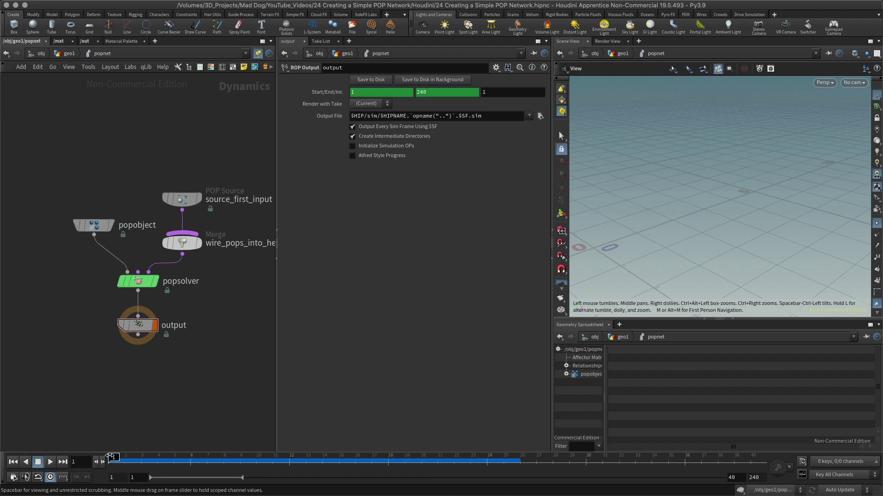
click(184, 199)
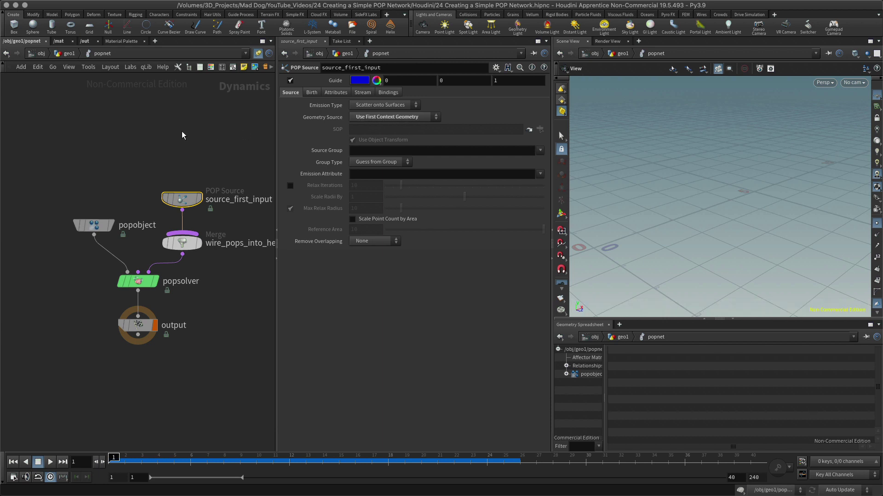
click(69, 54)
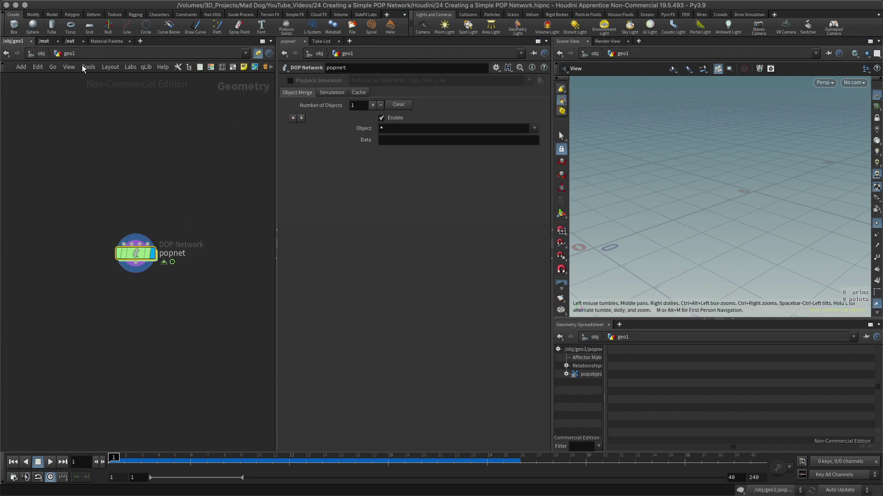
click(124, 244)
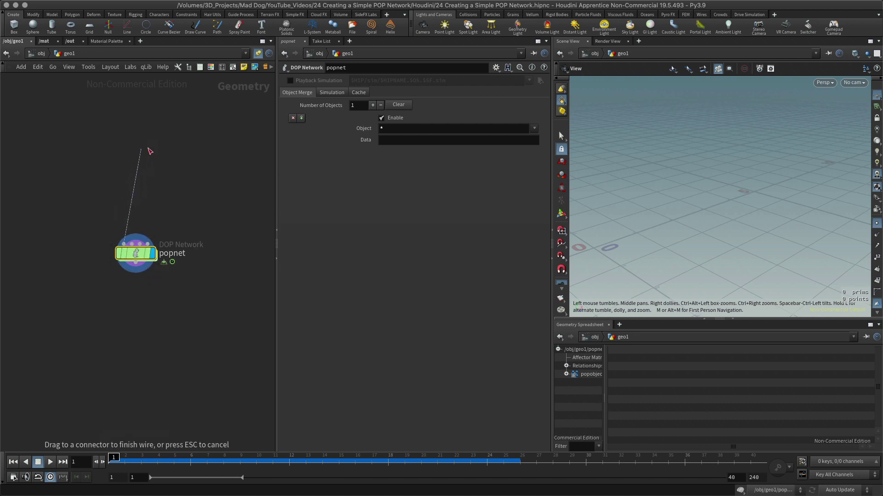
key(Escape)
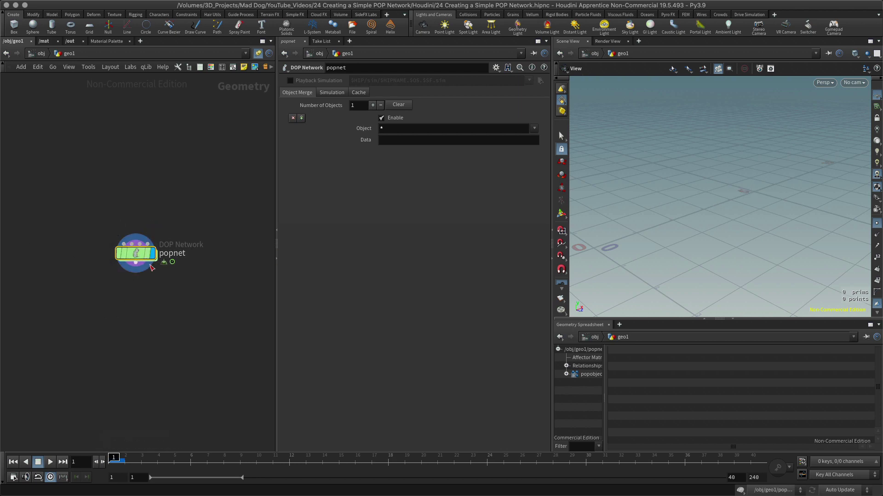
- Enter the POP network and delete its source_first_input and wire_pops_into_here nodes
double_click(137, 254)
drag(143, 169, 243, 269)
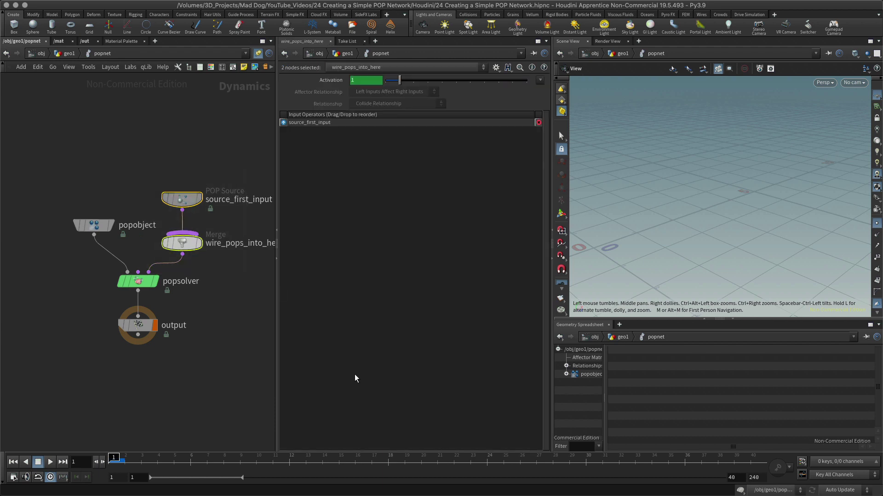
key(Delete)
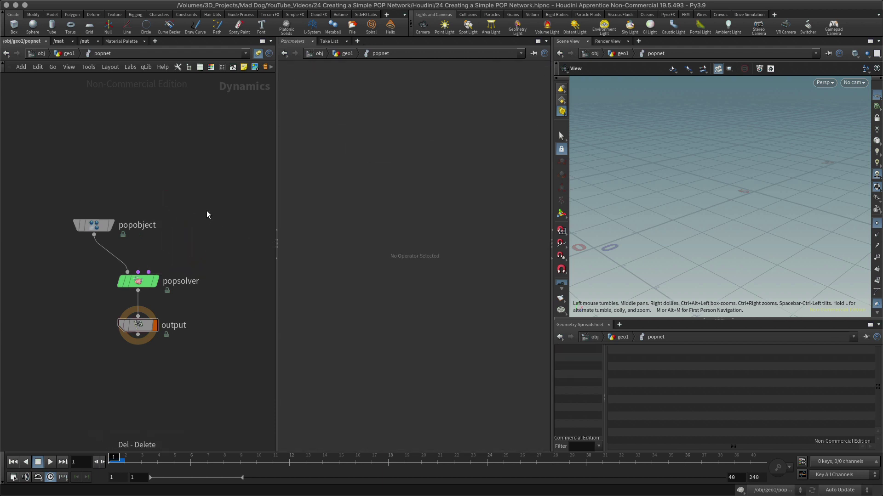
- Add a POP Location node above the popsolver and wire it into the solver's third input
key(Tab)
text(pop)
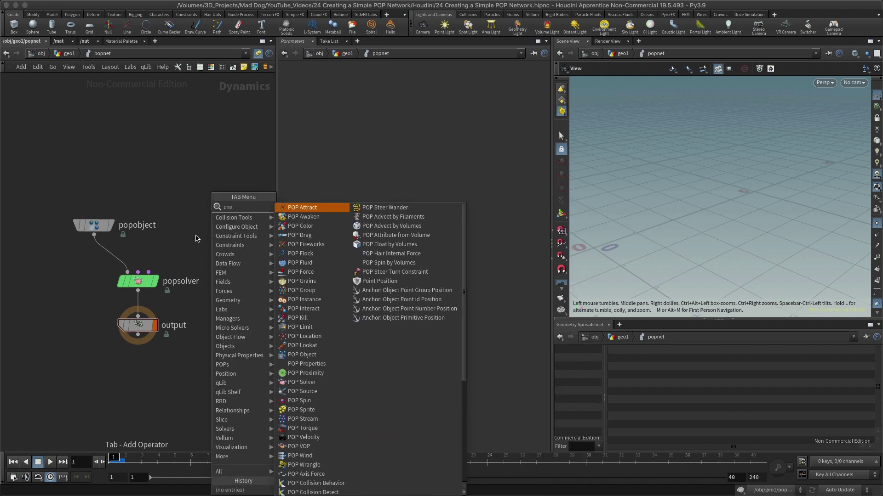
text(k)
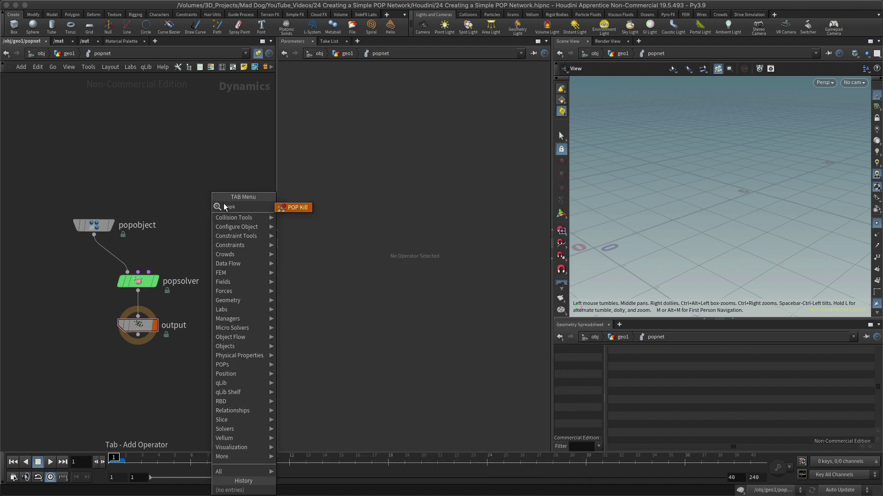
key(BackSpace)
text(l)
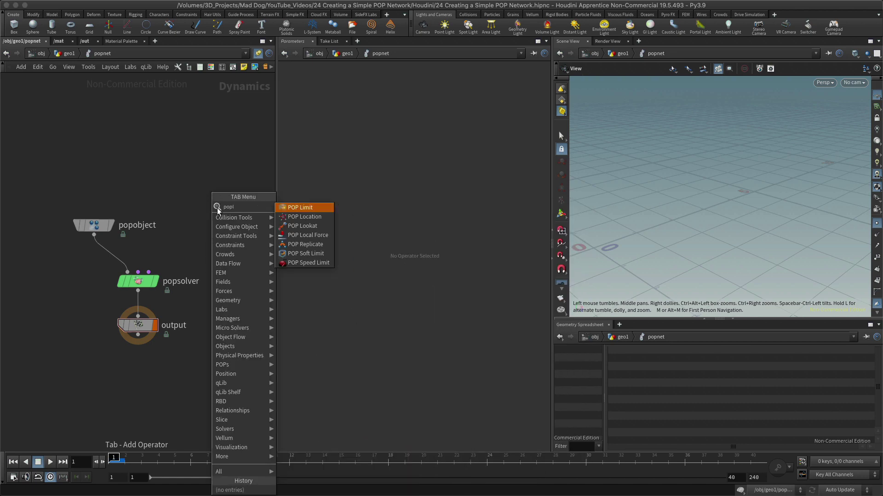
click(313, 217)
click(199, 189)
drag(197, 192, 175, 201)
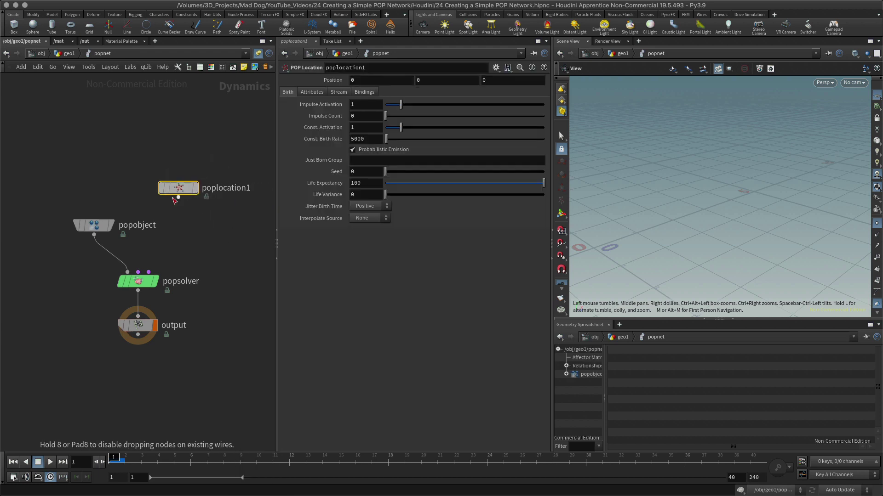
drag(148, 272, 178, 196)
- Examine the emitted particles up close, expand popobject's data in the Geometry Spreadsheet, and check the output node's information
middle_drag(617, 256, 685, 212)
right_drag(682, 217, 811, 183)
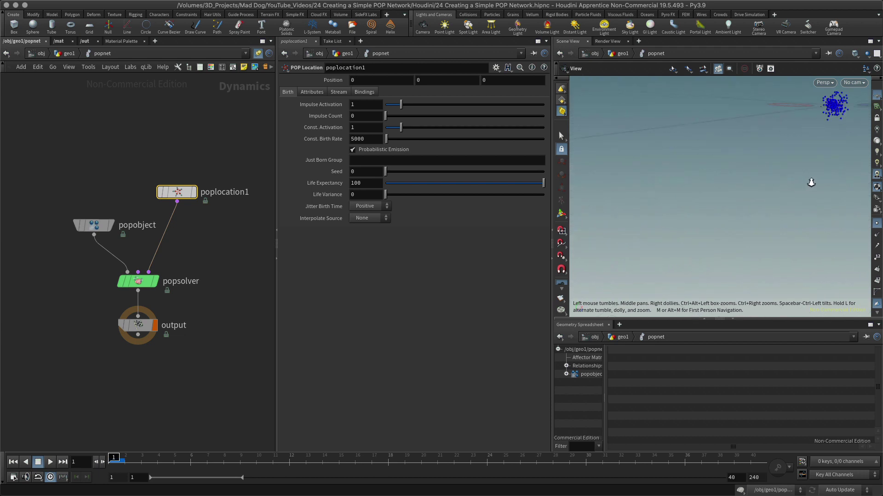
right_drag(764, 164, 732, 189)
middle_drag(732, 189, 746, 177)
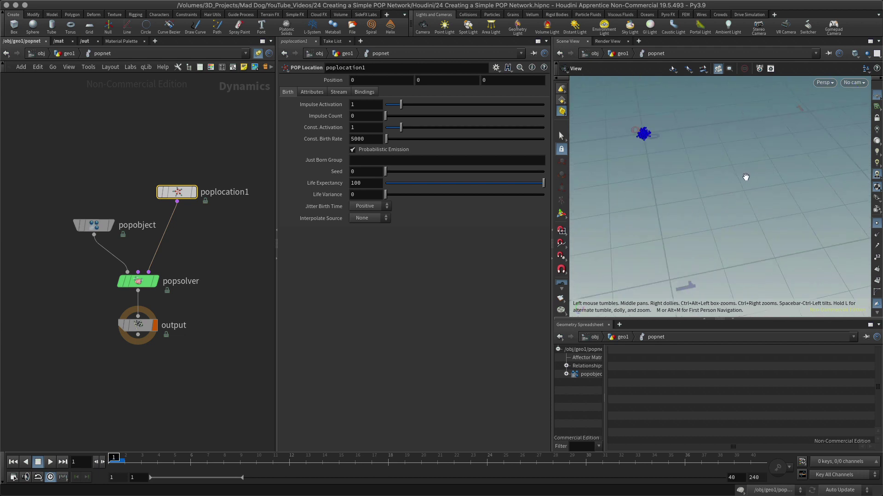
key(f)
right_drag(747, 182, 729, 194)
click(566, 374)
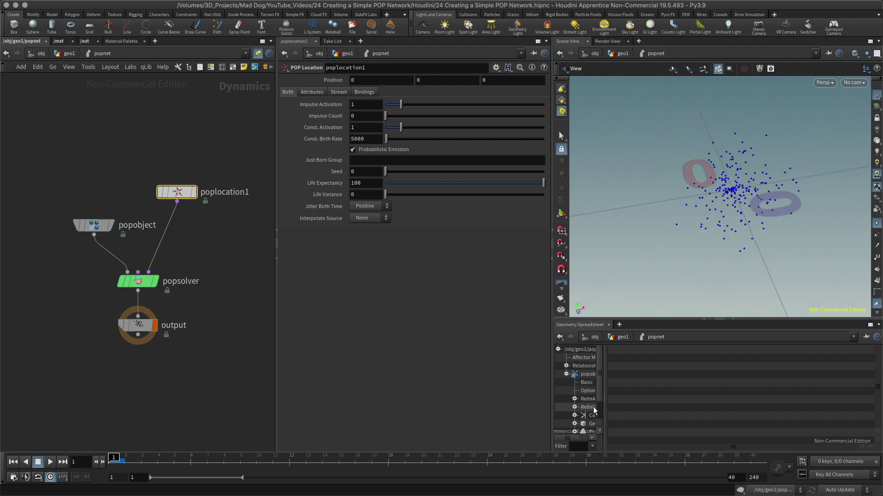
scroll(599, 386, down, 1)
mouse_move(136, 330)
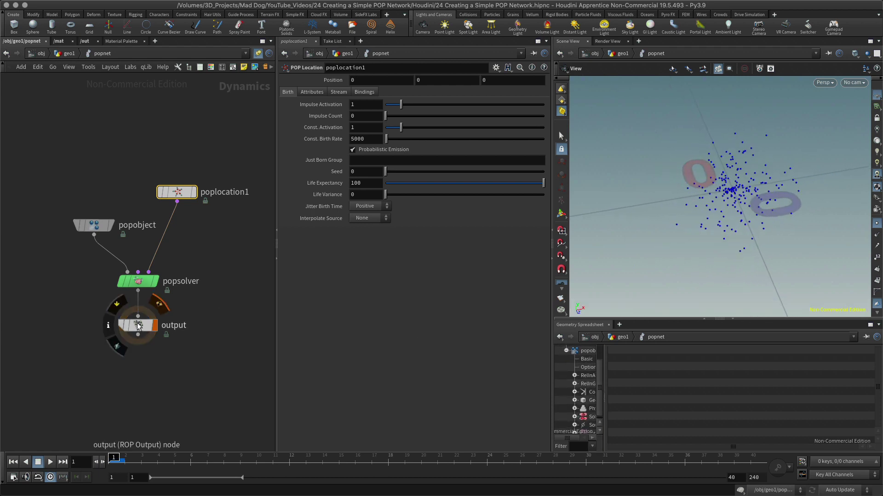
middle_click(138, 326)
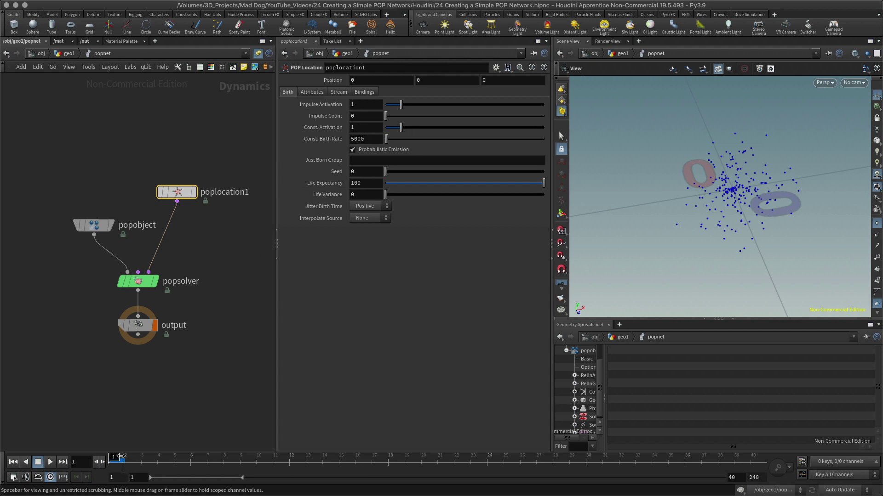
- Advance the simulation to frame 7 and turn off the viewport's point markers
drag(115, 458, 207, 458)
mouse_move(598, 230)
mouse_down()
mouse_move(580, 220)
mouse_move(607, 219)
mouse_up()
drag(772, 207, 773, 216)
click(877, 224)
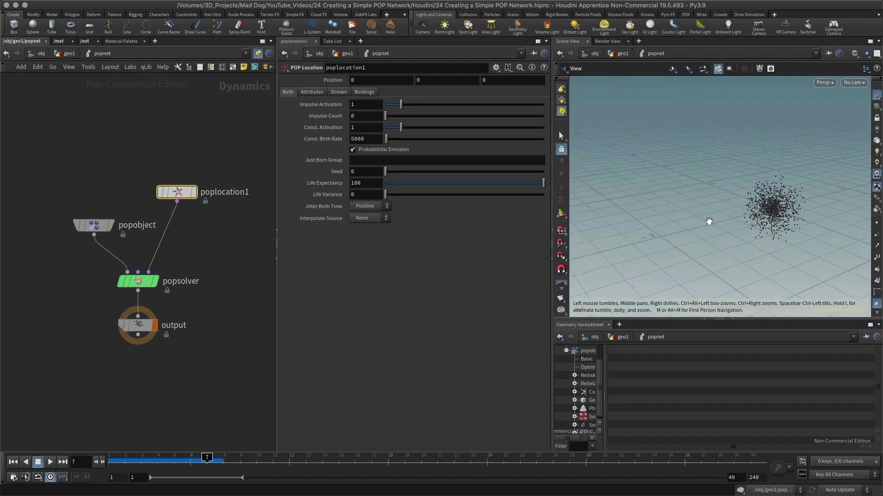
- Play the particle simulation through to frame 40, return to frame 1, and examine the particles near the origin
key(Up)
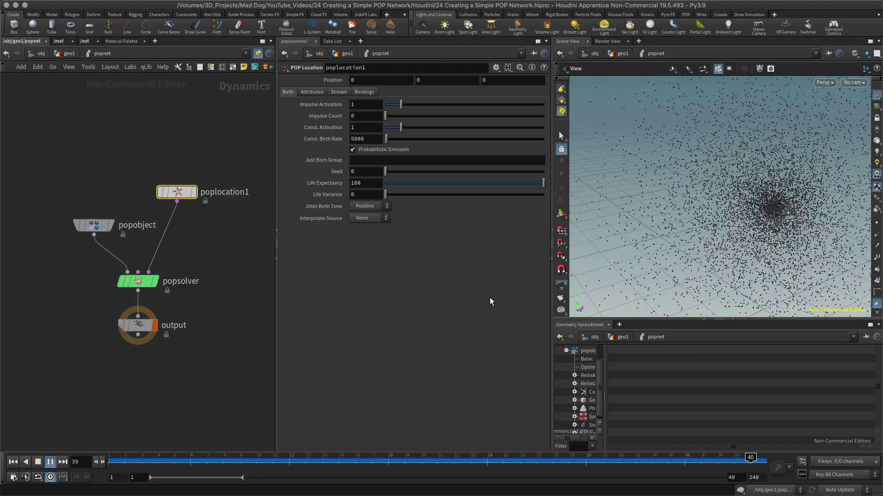
key(ctrl+Up)
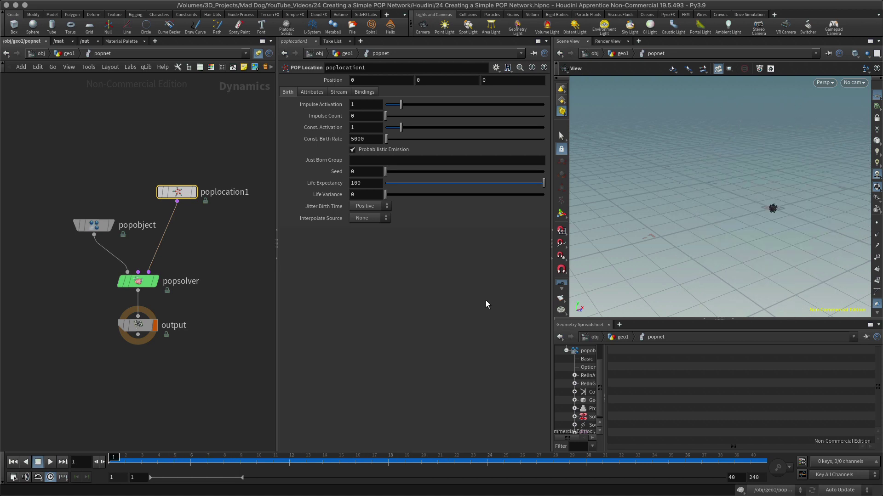
middle_drag(781, 216, 677, 267)
right_drag(696, 243, 725, 189)
drag(725, 189, 741, 177)
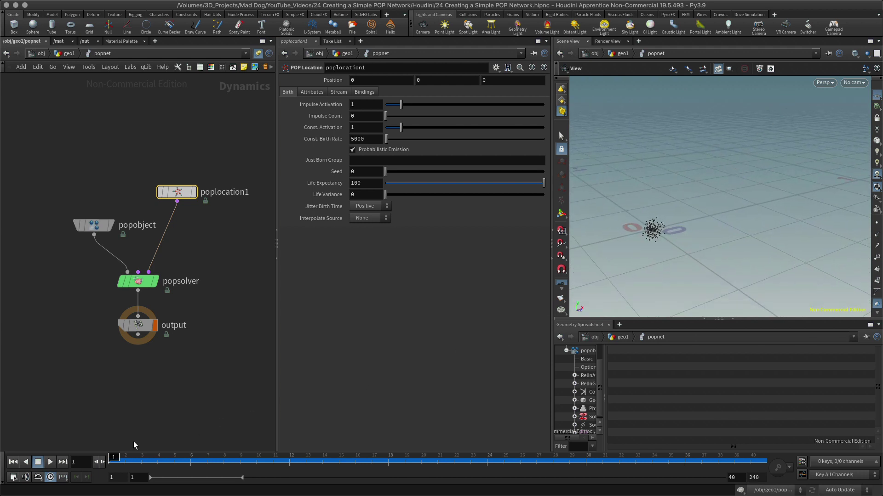
mouse_move(115, 457)
mouse_down()
mouse_move(142, 457)
mouse_move(114, 457)
mouse_up()
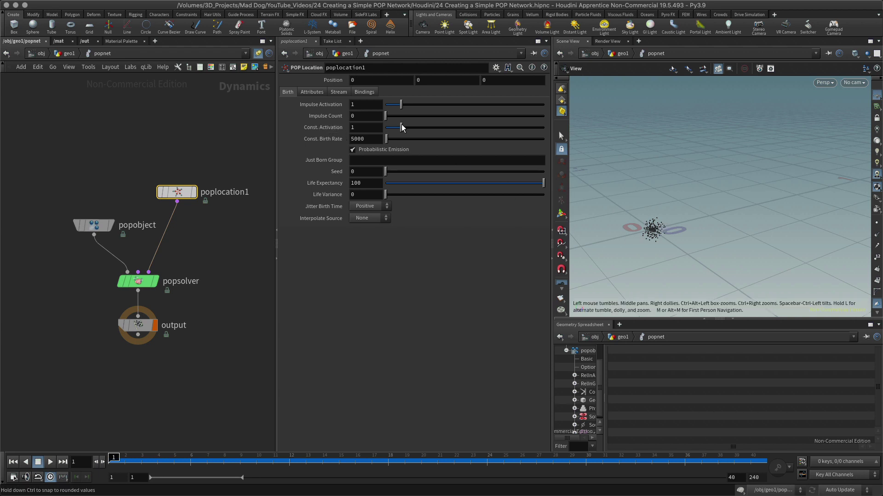
- Set the POP Location's Const. Activation to 0 and scrub the timeline to frame 4 to check the emission
drag(401, 128, 380, 127)
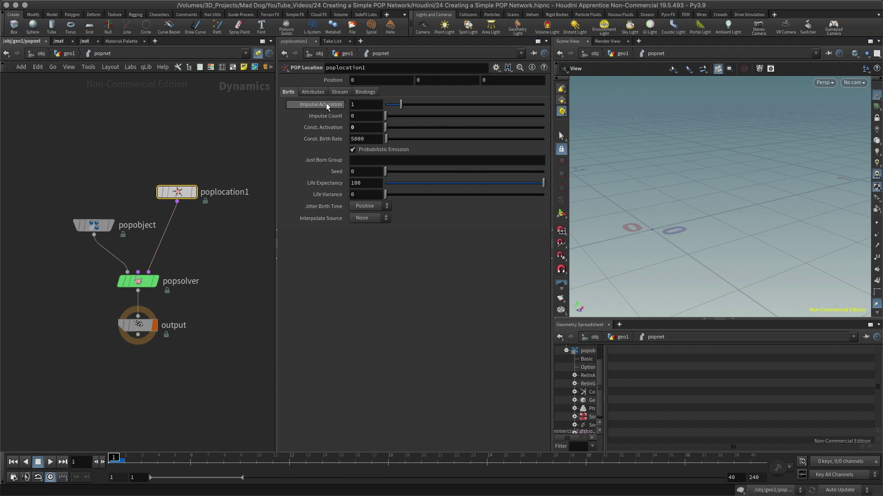
mouse_move(325, 103)
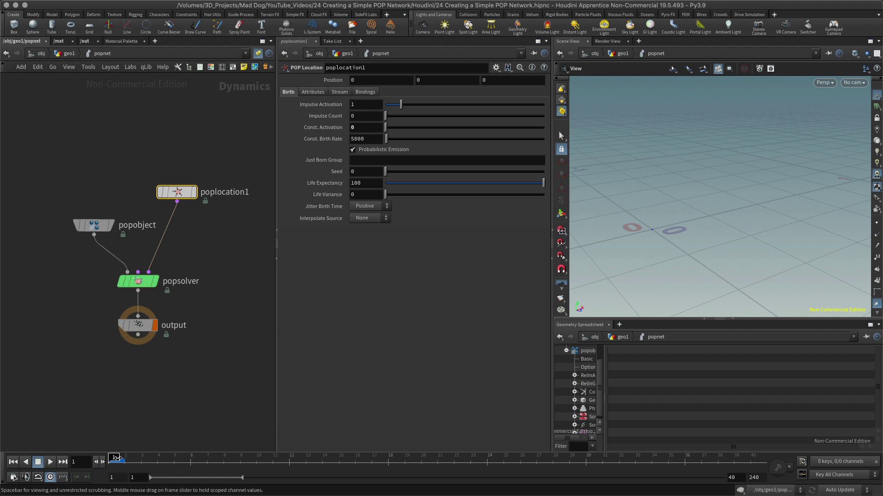
mouse_move(113, 458)
mouse_down()
mouse_move(159, 456)
mouse_move(112, 457)
mouse_up()
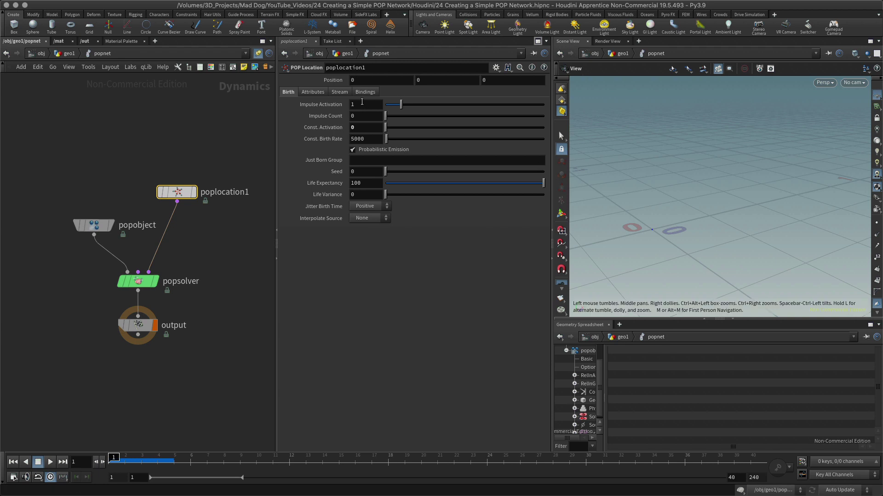
mouse_move(124, 456)
mouse_down()
mouse_move(192, 455)
mouse_move(157, 448)
mouse_up()
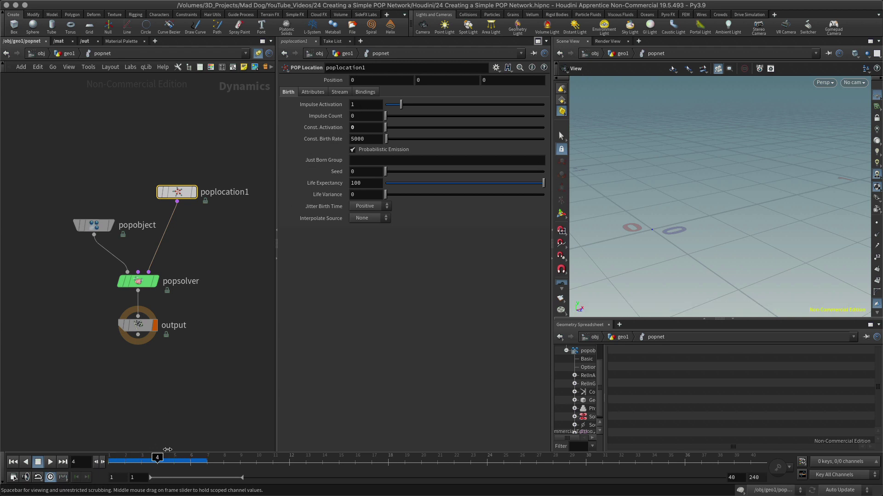
- Widen the Geometry Spreadsheet's data tree, show popobject's Geometry data, and step back to frame 1 to check for particles
drag(604, 398, 649, 392)
scroll(641, 363, up, 2)
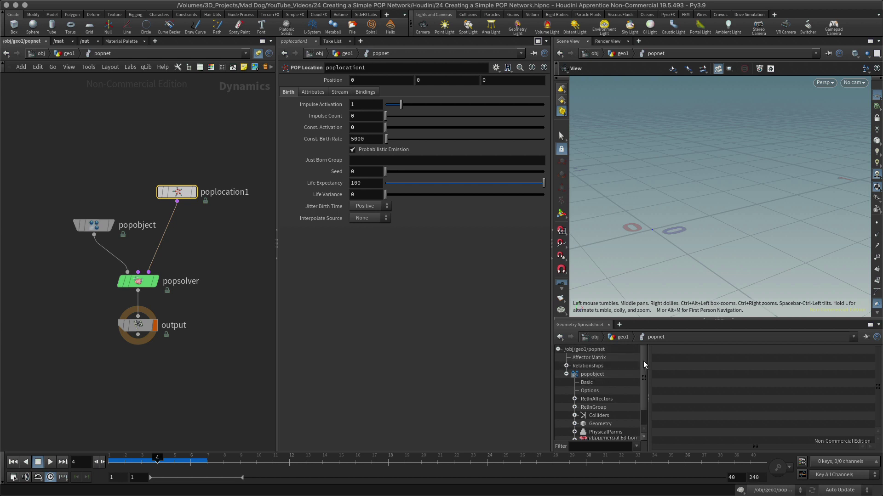
scroll(643, 361, down, 1)
click(614, 404)
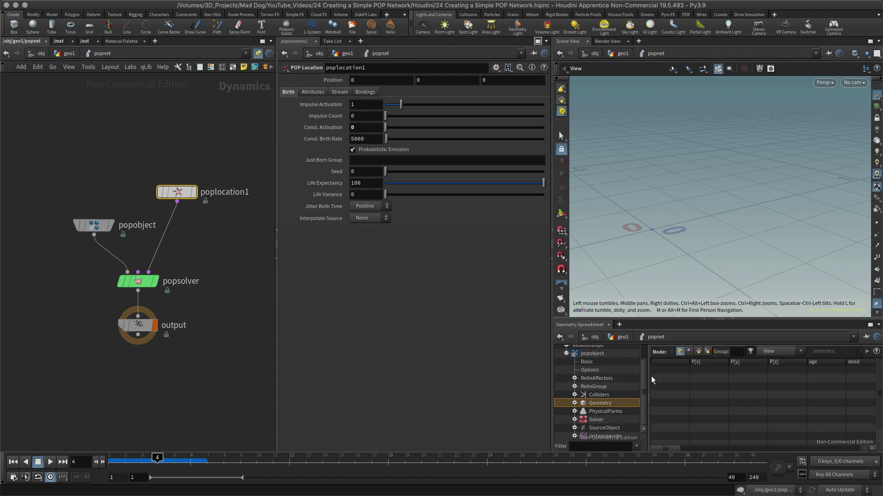
scroll(644, 376, up, 3)
scroll(647, 372, down, 2)
key(Left)
key(Left)
key(Left)
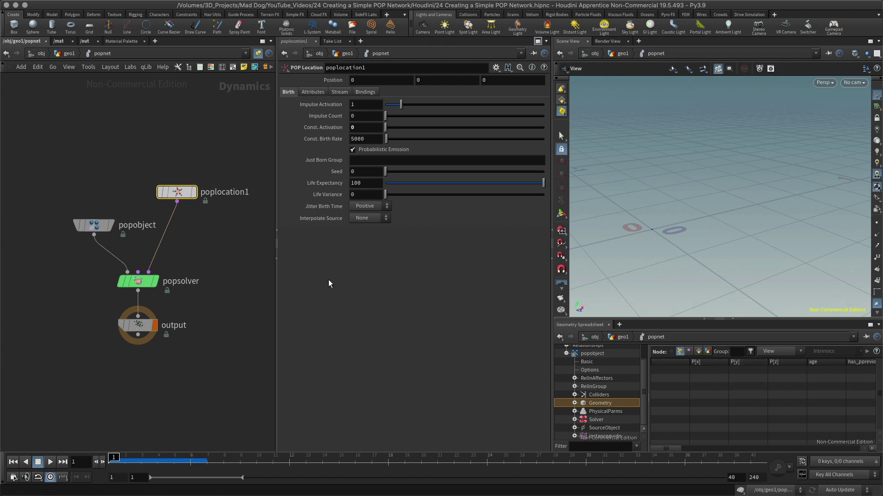
- Try to set the POP Location's Impulse Count to 1 and dismiss the error dialog
click(365, 115)
text(1)
key(Return)
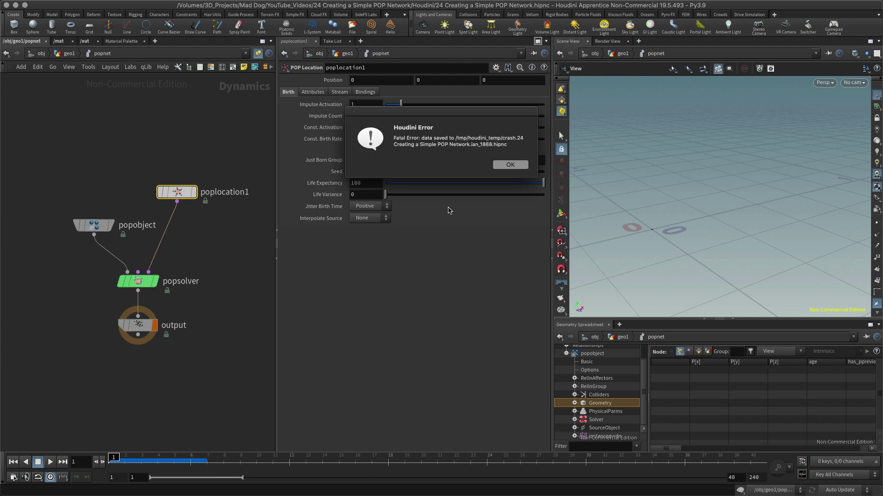
click(510, 165)
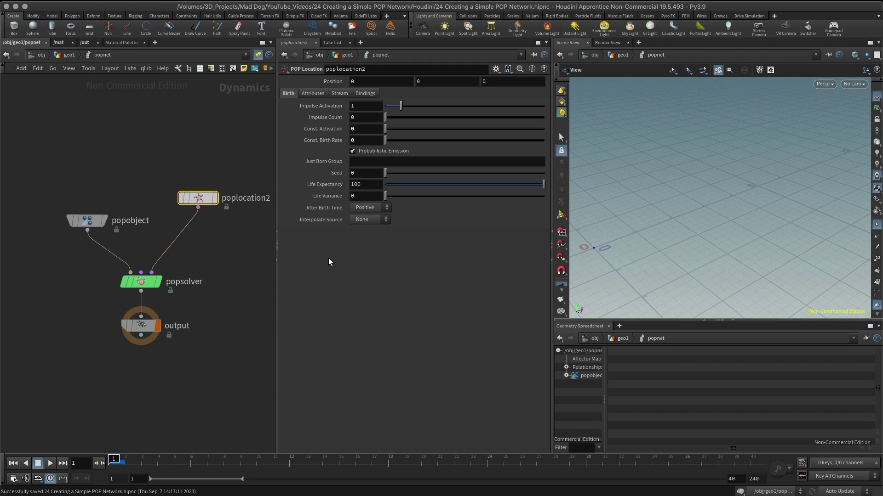
- Move the poplocation2 node higher above popsolver and set its Impulse Count to 1
drag(198, 203, 194, 181)
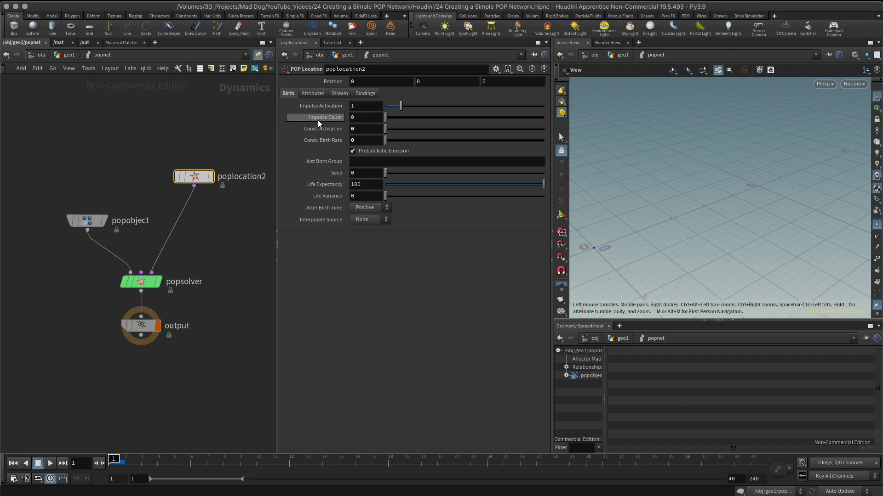
click(354, 118)
key(Return)
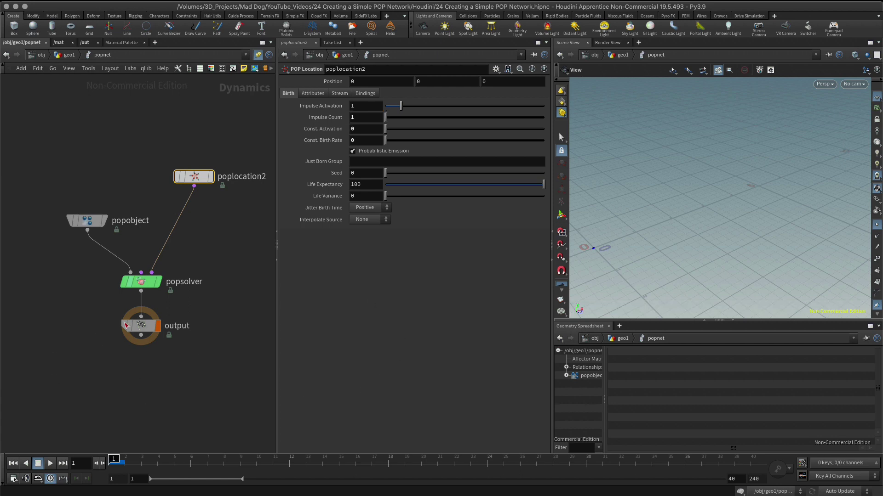
- Expand popobject in the Geometry Spreadsheet, show its Geometry data, and scrub the timeline back to frame 1 to check the emission
click(570, 376)
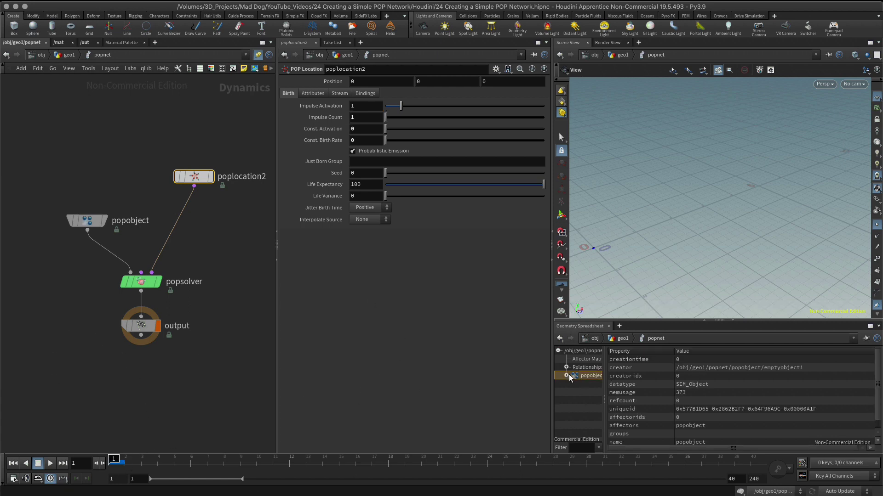
click(566, 376)
click(589, 424)
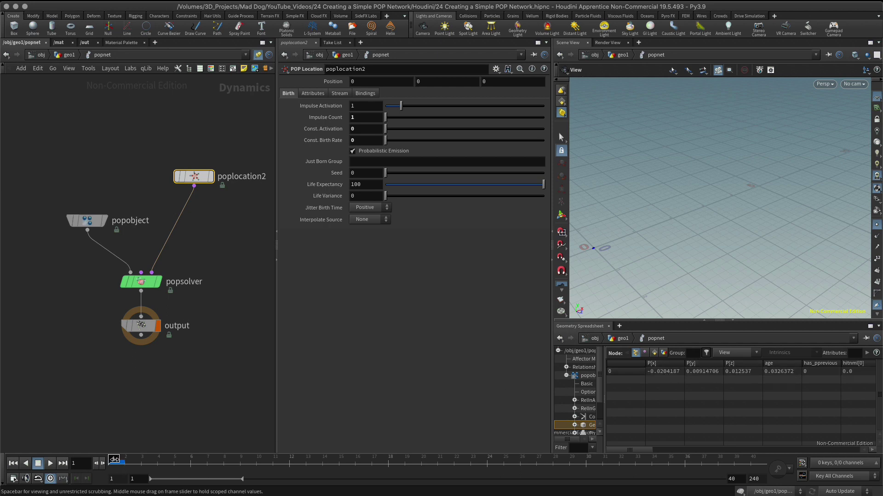
mouse_move(115, 459)
mouse_down()
mouse_move(371, 459)
mouse_move(114, 460)
mouse_up()
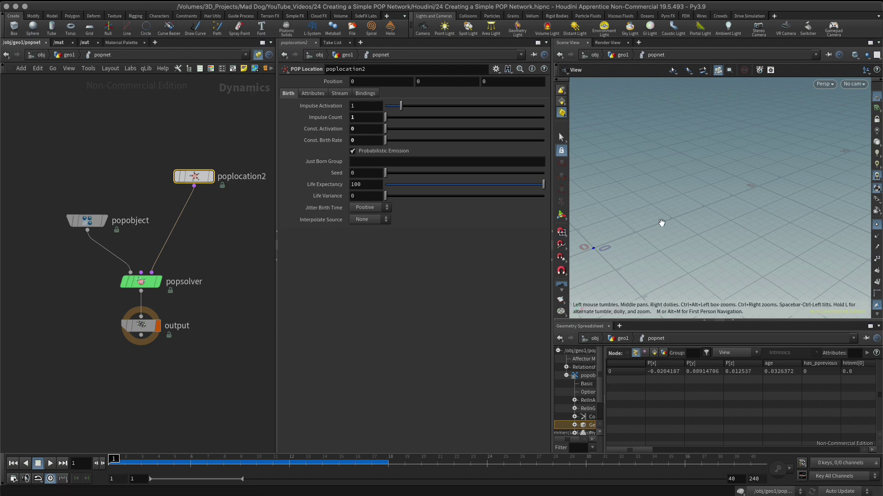
- Play the simulation to watch the particles spread from the origin, return to frame 1, and save the scene file
middle_drag(650, 236, 776, 185)
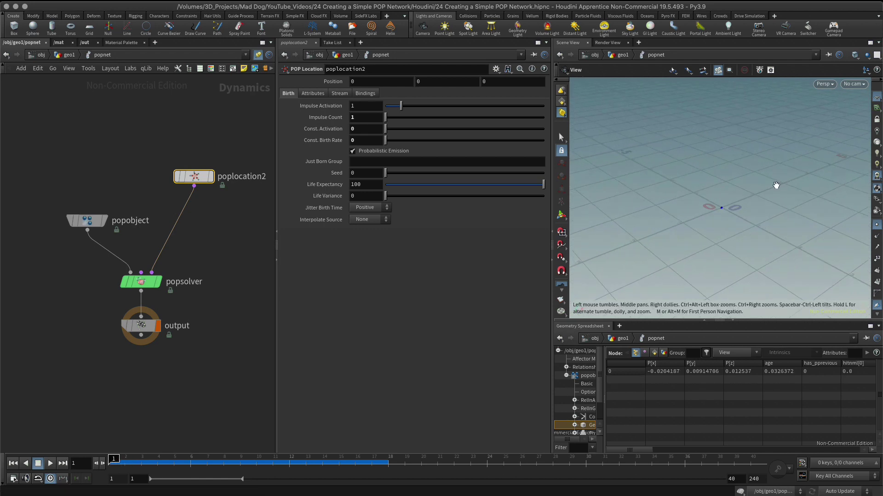
key(Up)
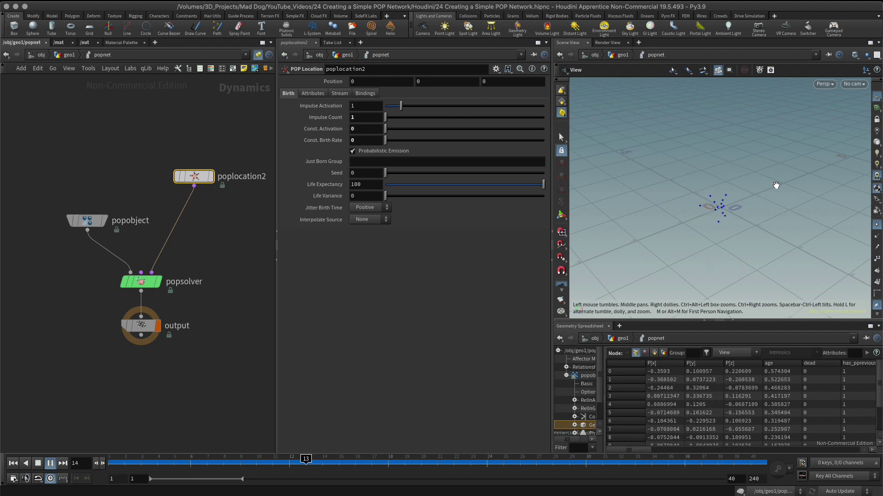
key(ctrl+Up)
middle_drag(757, 197, 647, 250)
key(ctrl+s)
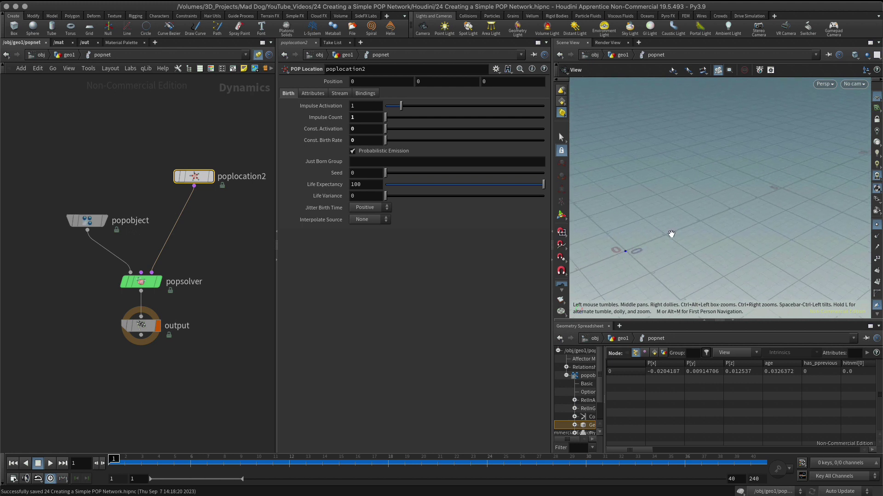
drag(760, 207, 759, 210)
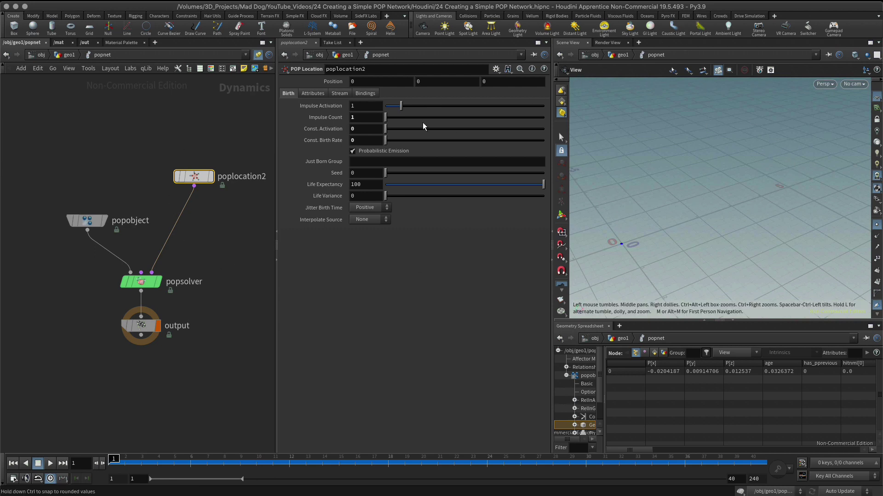
- Set poplocation2's velocity Variance attribute to 0, 0, 0 and save the scene file
click(314, 93)
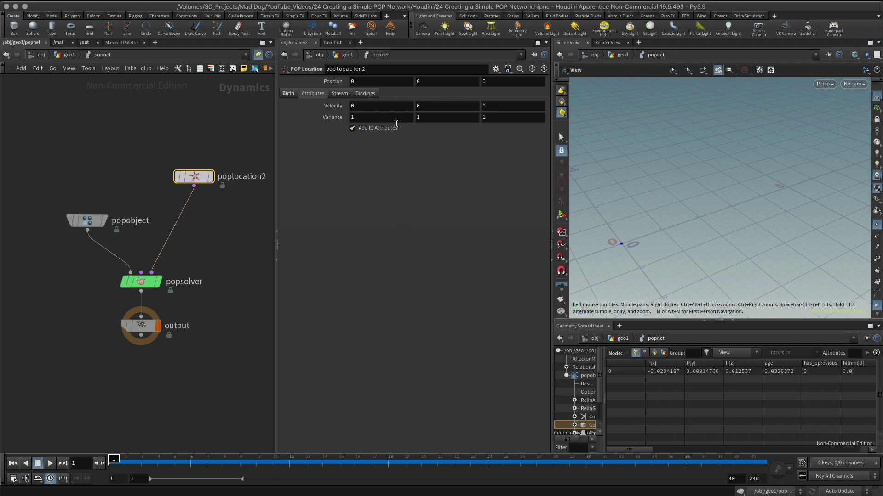
click(355, 119)
text(0)
key(Tab)
text(0)
key(Tab)
text(0)
key(Return)
key(ctrl+s)
- Advance the simulation to frame 20 and increase the viewport's point marker size in the display options
drag(115, 456, 421, 422)
drag(628, 223, 724, 208)
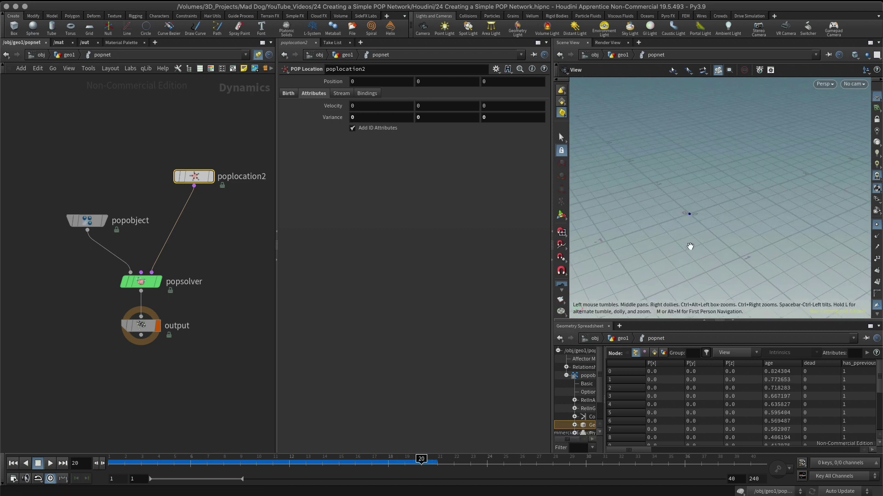
key(d)
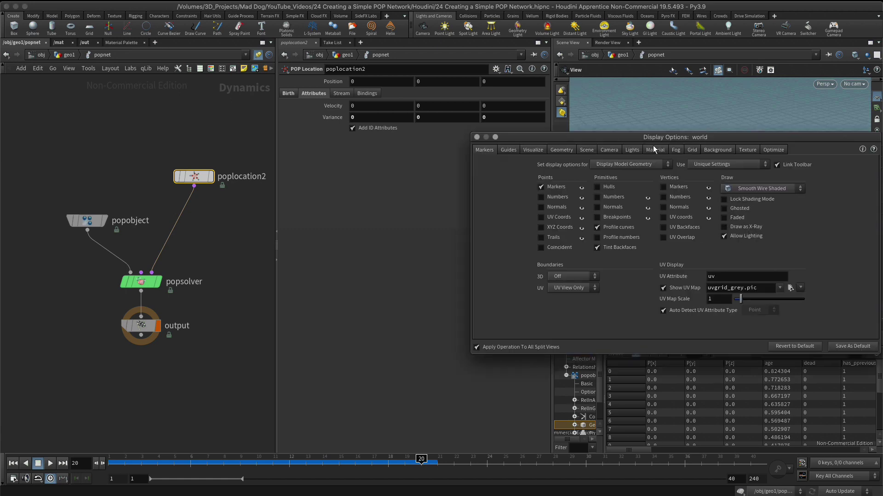
click(509, 150)
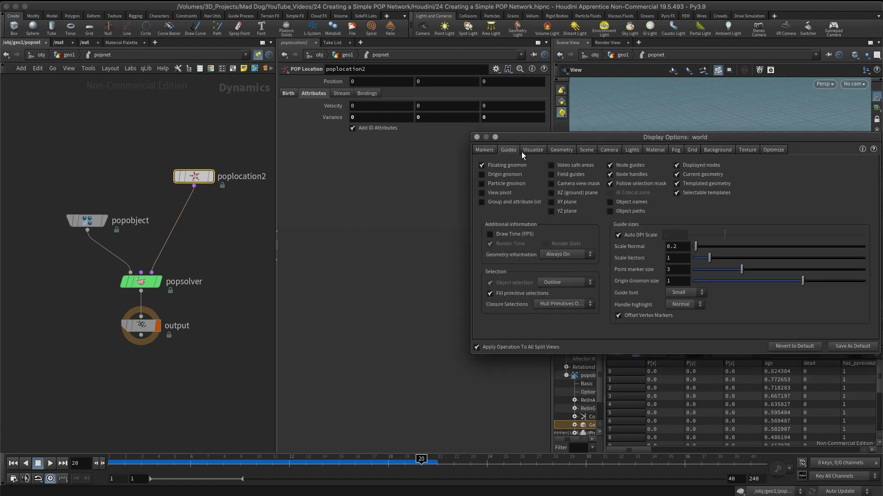
drag(680, 137, 304, 131)
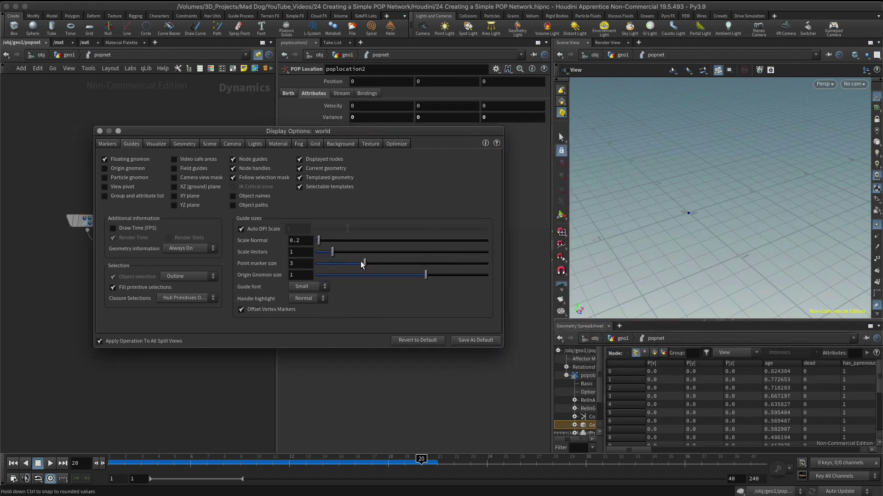
drag(362, 261, 390, 258)
click(100, 131)
drag(689, 236, 672, 208)
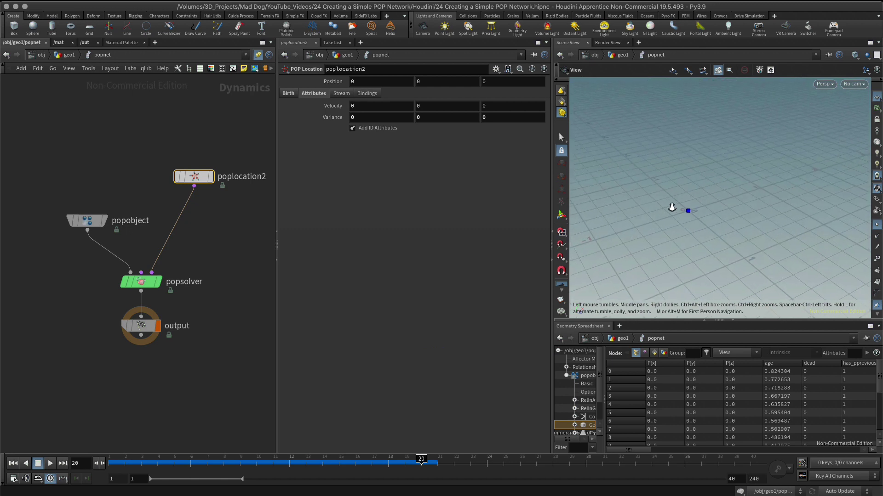
- Check the output node's information and examine the stacked particles at the origin at frame 20
middle_click(143, 326)
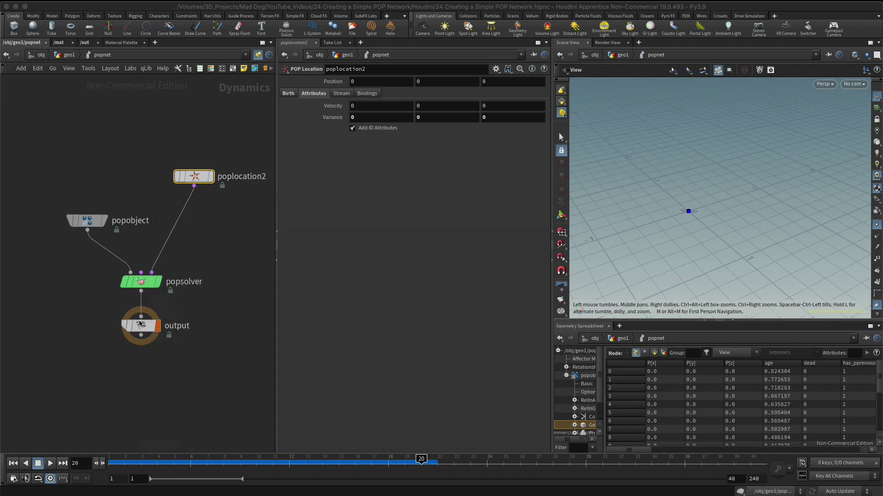
middle_click(143, 328)
drag(696, 219, 672, 222)
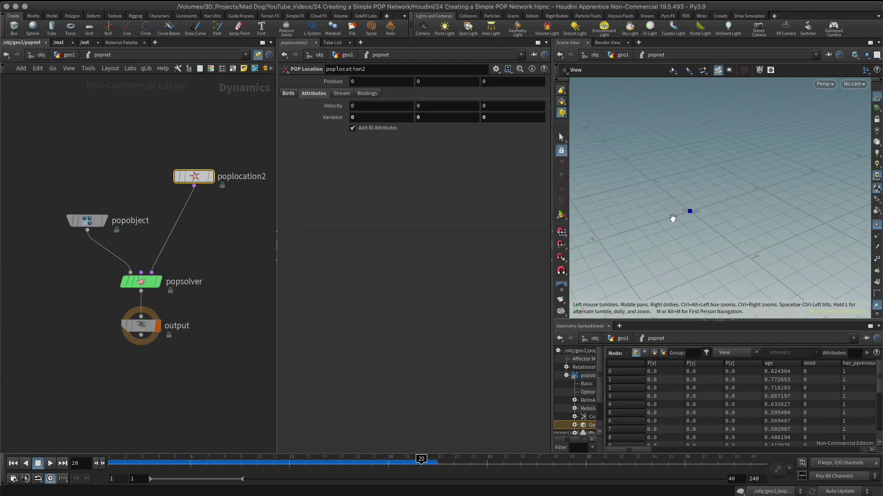
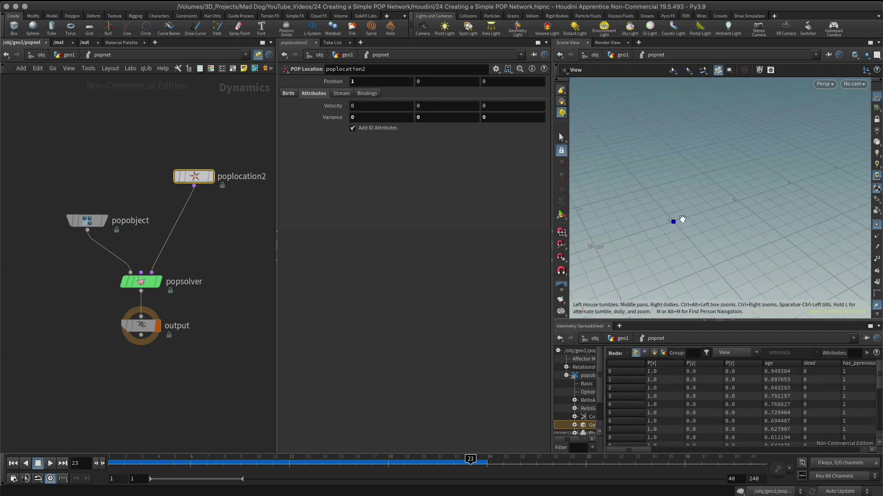
- Examine the particles at the offset emitter position, return to frame 1, and step through frames 2 and 3
drag(679, 208, 717, 299)
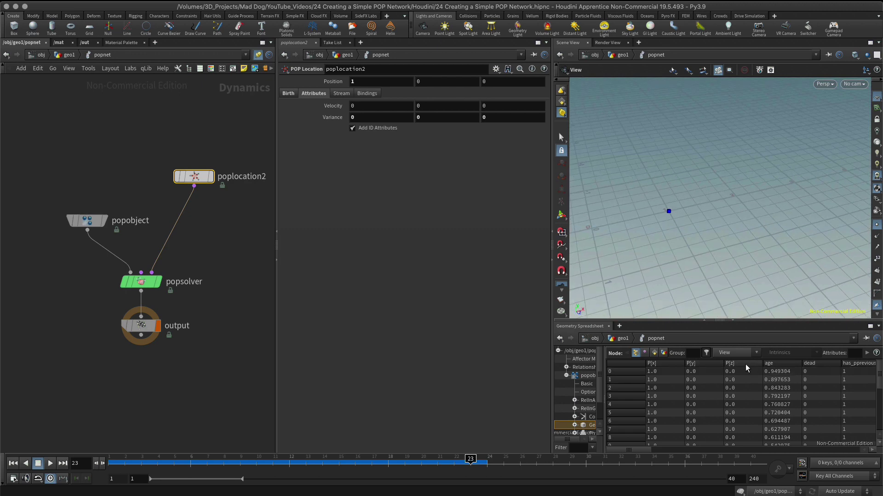
drag(695, 193, 686, 201)
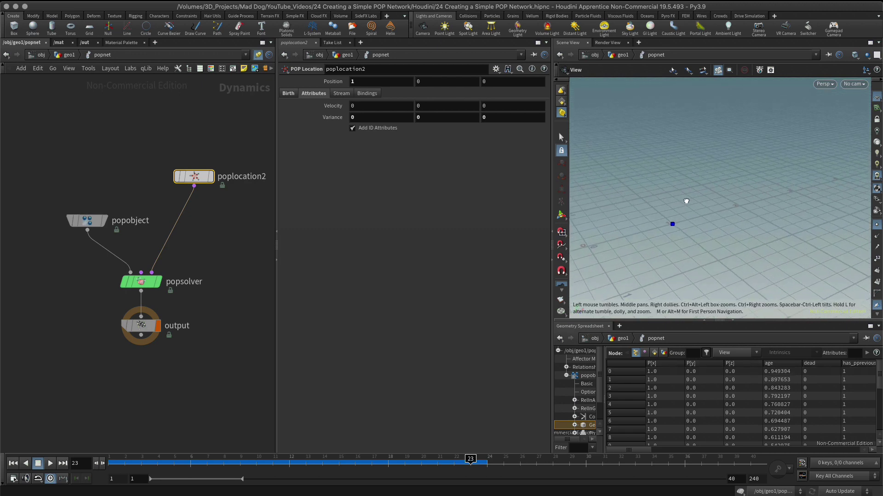
drag(391, 463, 112, 463)
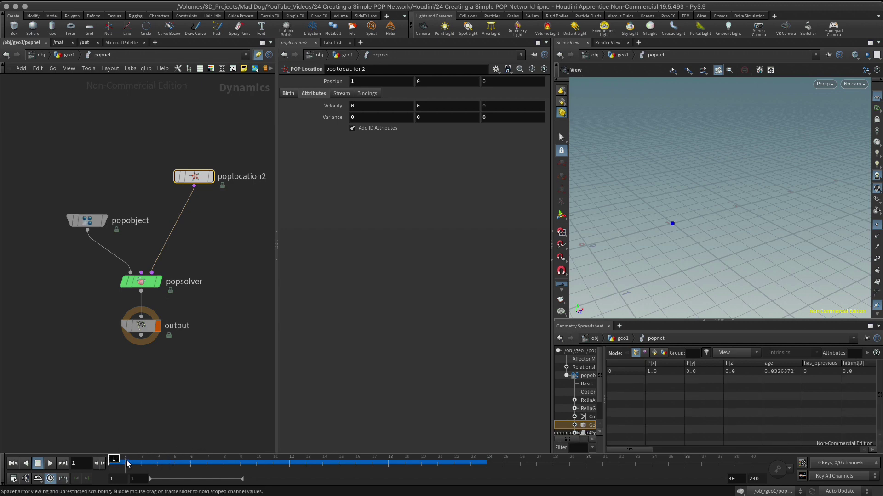
drag(724, 232, 741, 207)
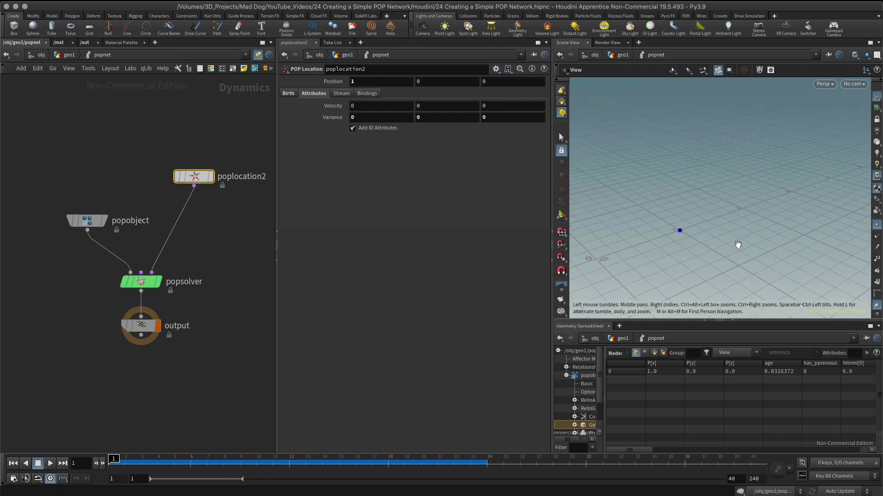
drag(683, 231, 675, 221)
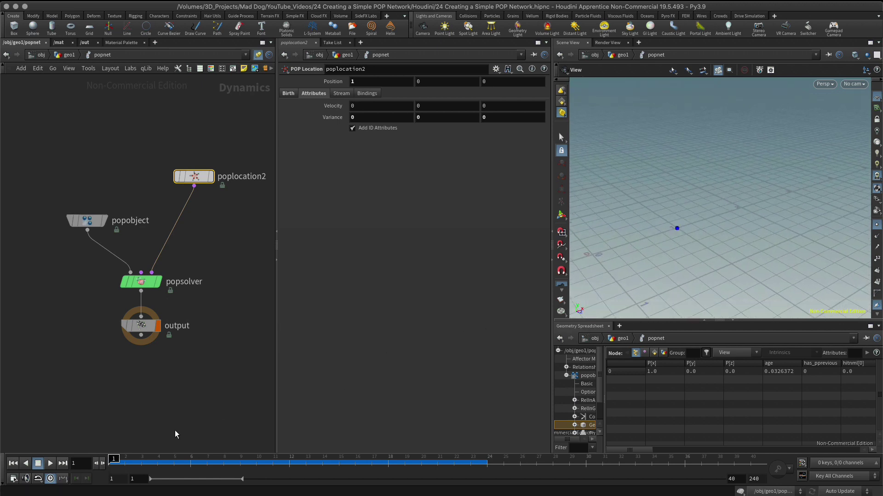
click(125, 459)
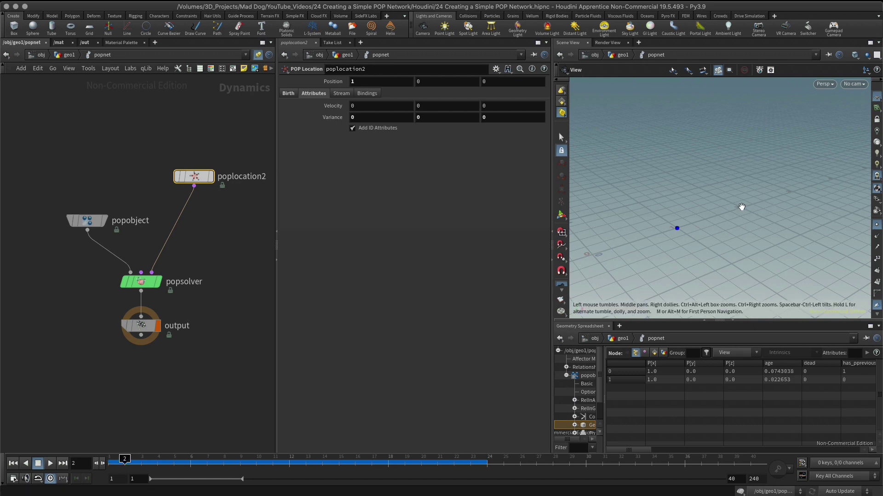
drag(741, 207, 735, 201)
click(138, 459)
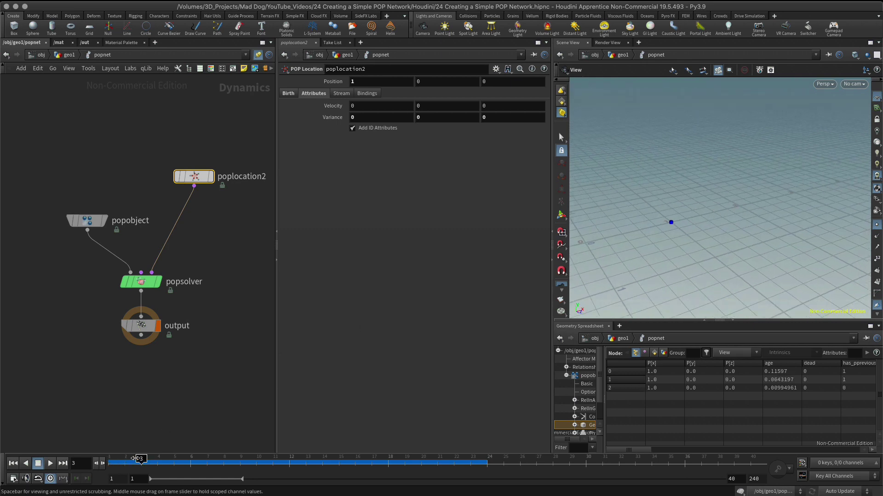
drag(796, 191, 770, 199)
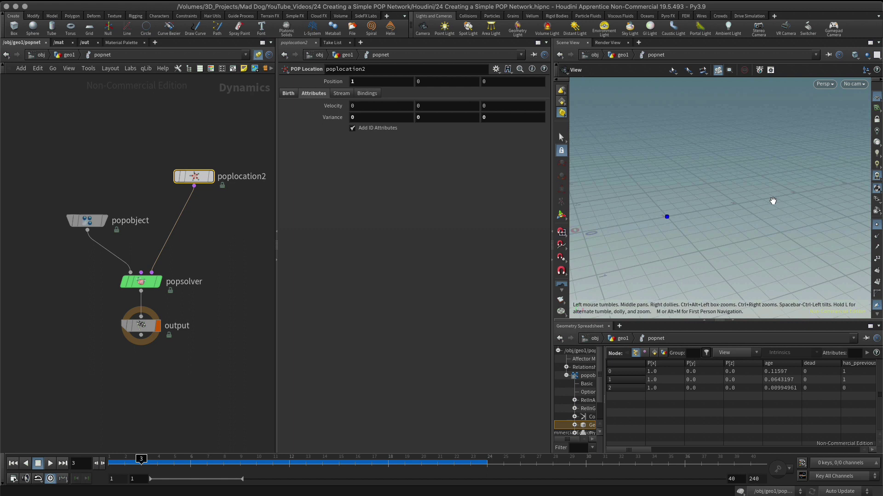
- Bring the timeline back to frame 1 and save the scene file
click(118, 462)
drag(116, 466, 109, 465)
key(ctrl+s)
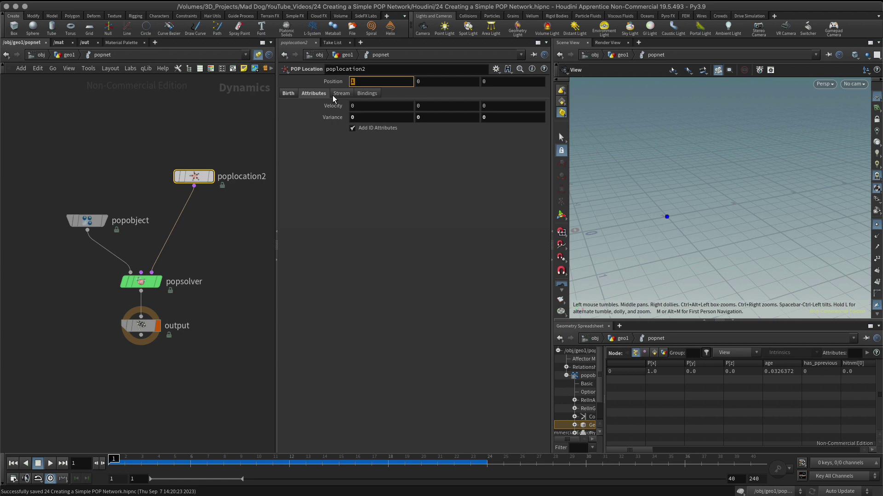
text(@)
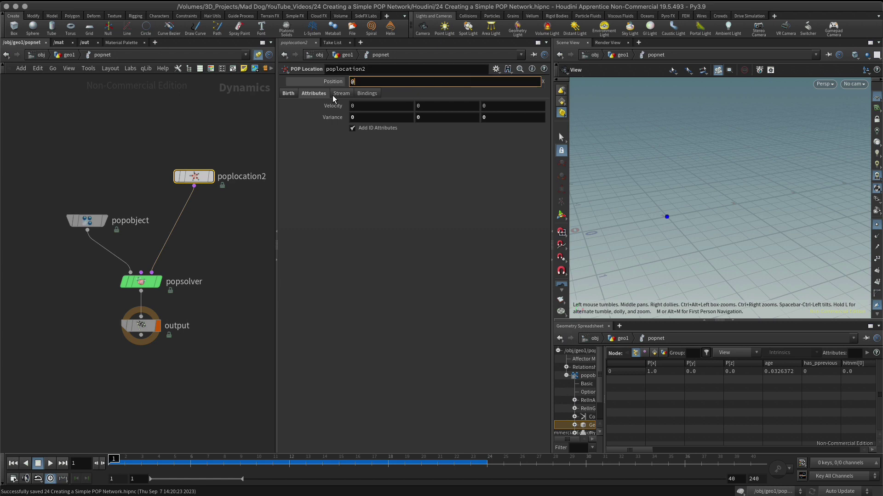
text(Frame)
key(Return)
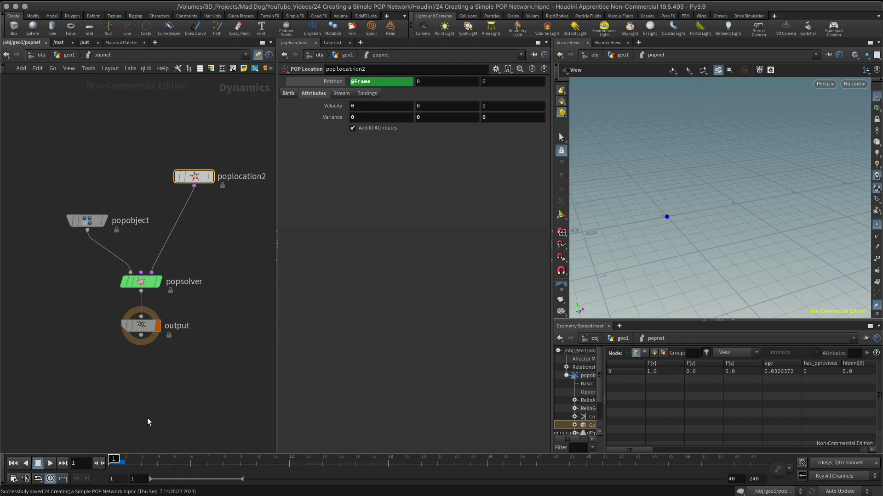
click(338, 82)
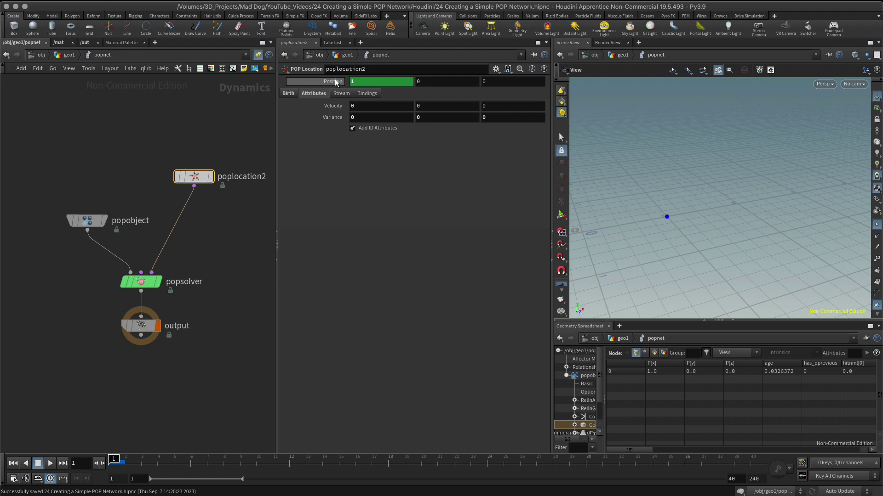
- Advance the timeline to frame 4 and examine the row of particles emitted along the X axis
click(338, 81)
click(338, 81)
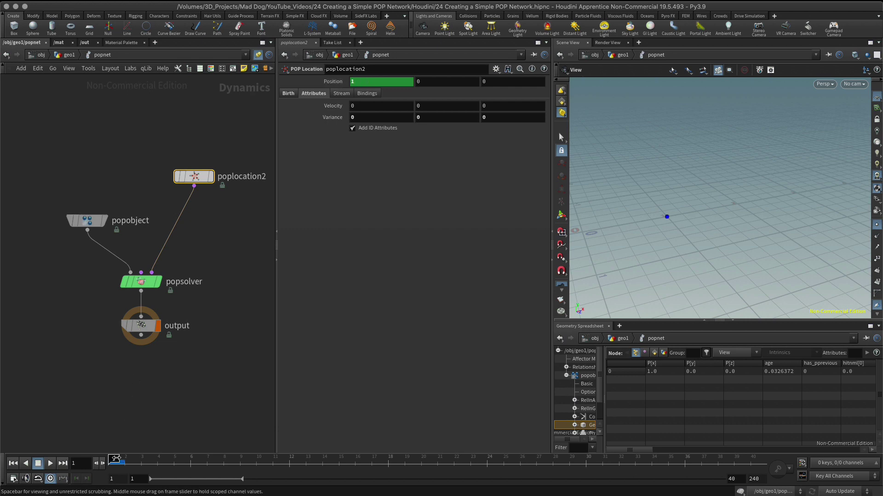
drag(114, 459, 158, 459)
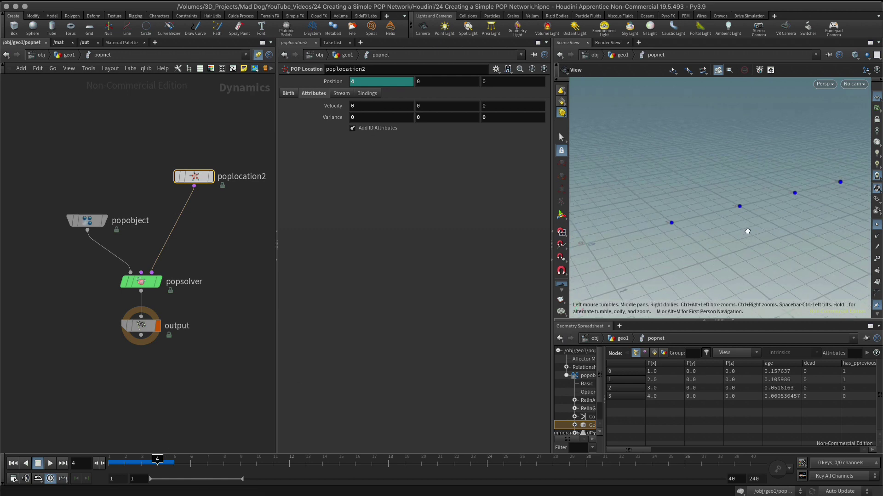
drag(747, 232, 717, 193)
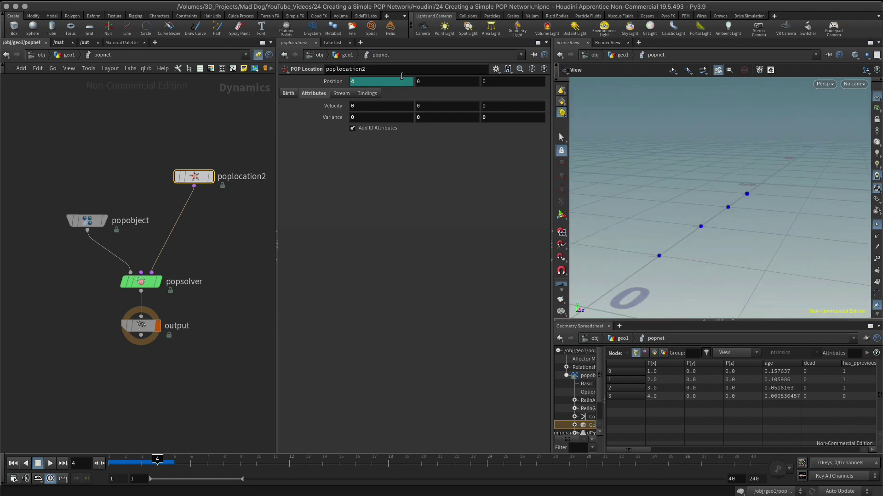
- Display the Position parameter's expression again and scrub the timeline through its range back to frame 1
click(331, 82)
drag(816, 235, 804, 233)
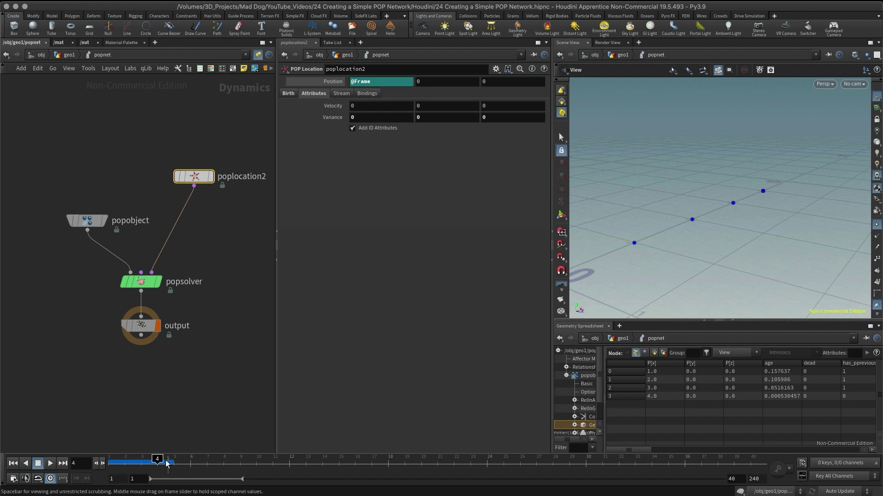
drag(165, 454, 99, 436)
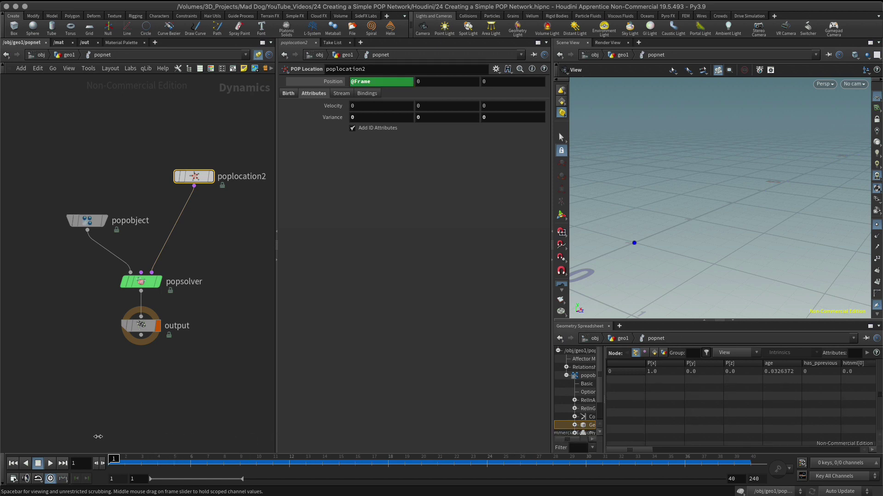
drag(652, 249, 662, 231)
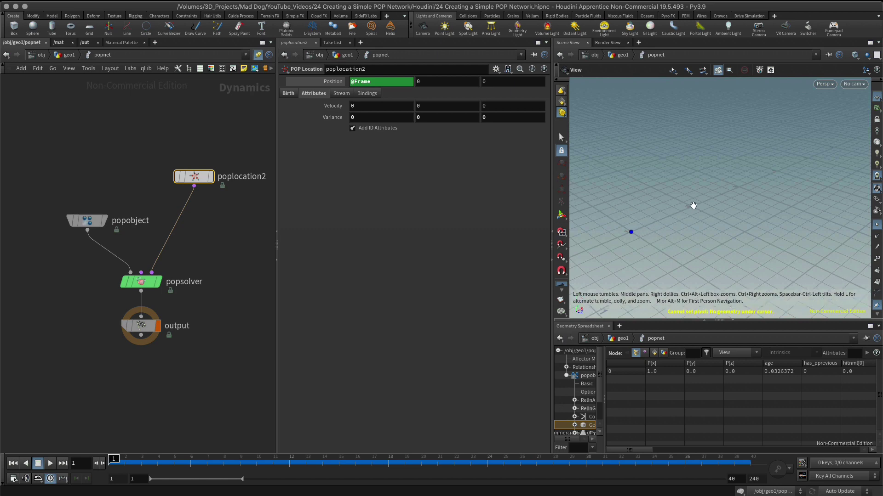
drag(695, 205, 717, 221)
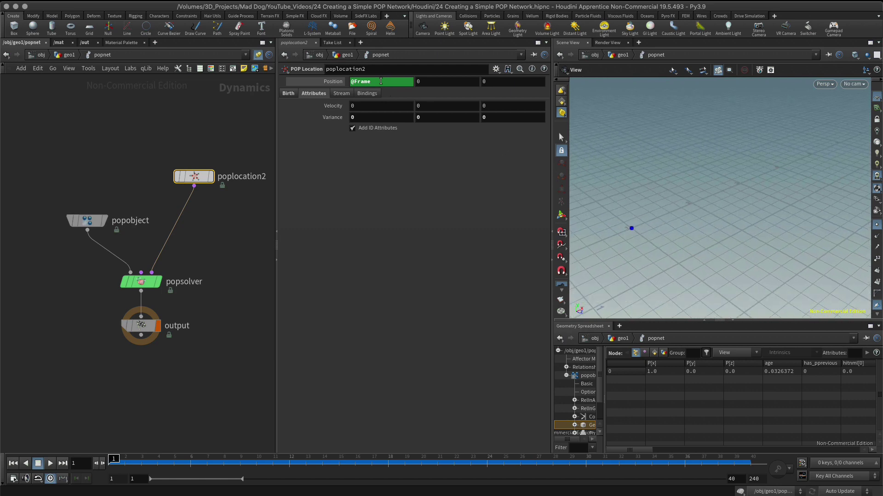
click(390, 80)
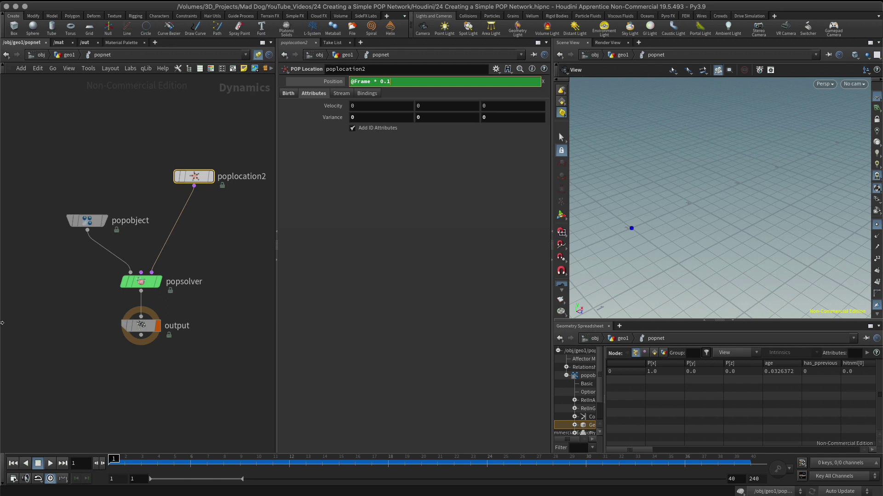
key(Return)
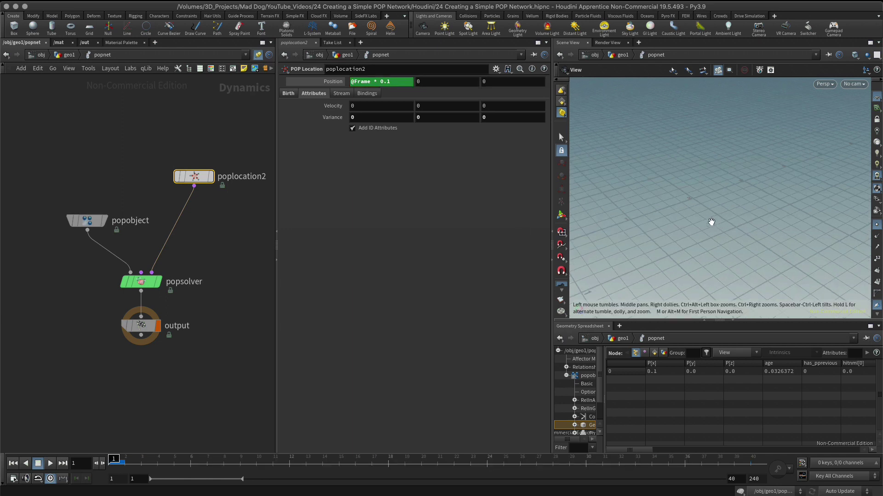
key(Up)
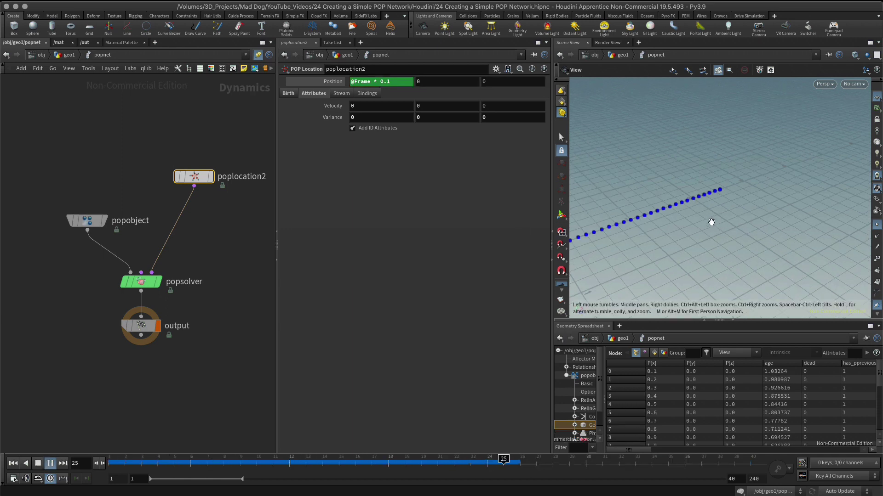